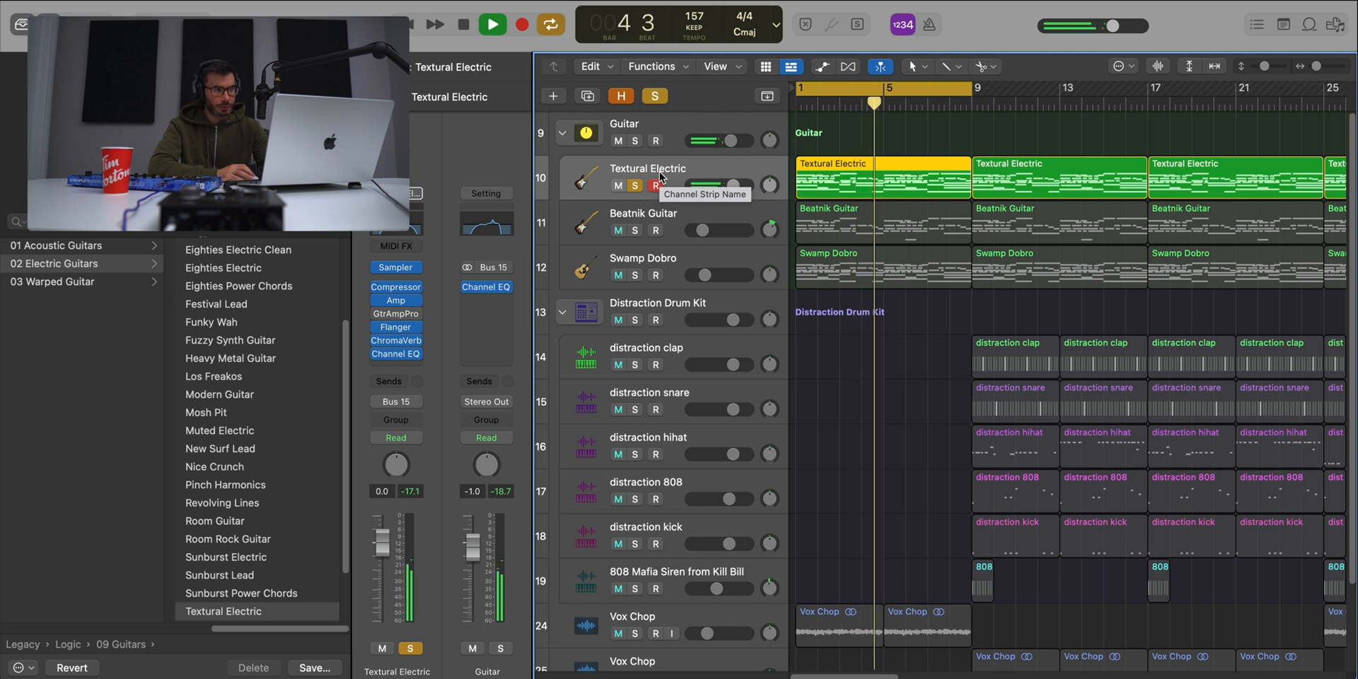
# - Stop playback and view the Amp Designer settings on the Textural Electric track
pyautogui.press('space')
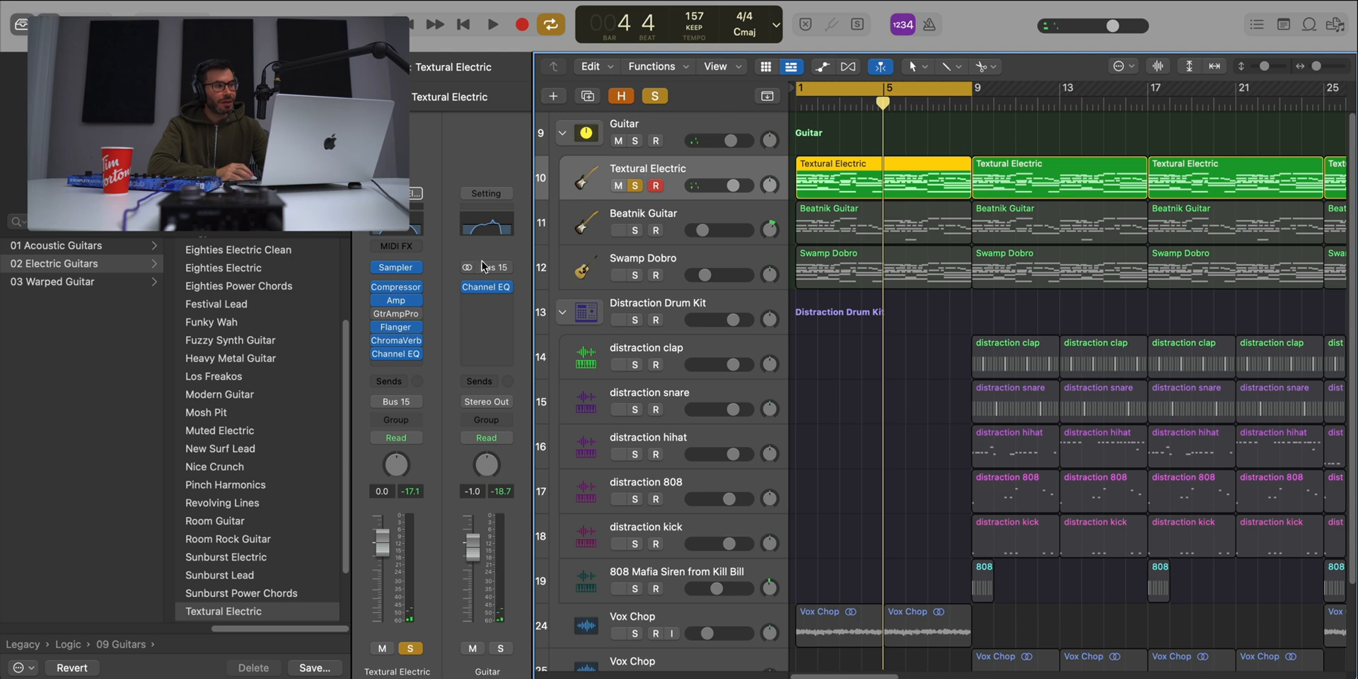
pyautogui.click(394, 303)
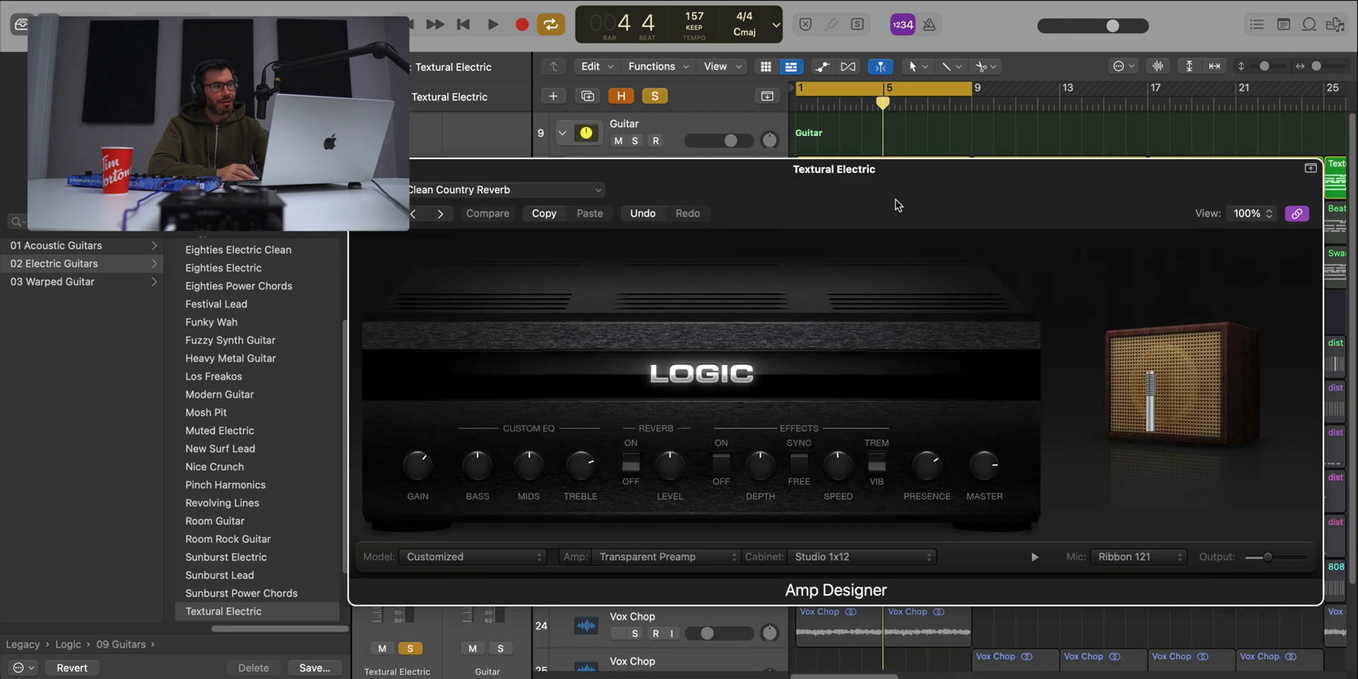
pyautogui.moveTo(883, 183); pyautogui.dragTo(806, 126)
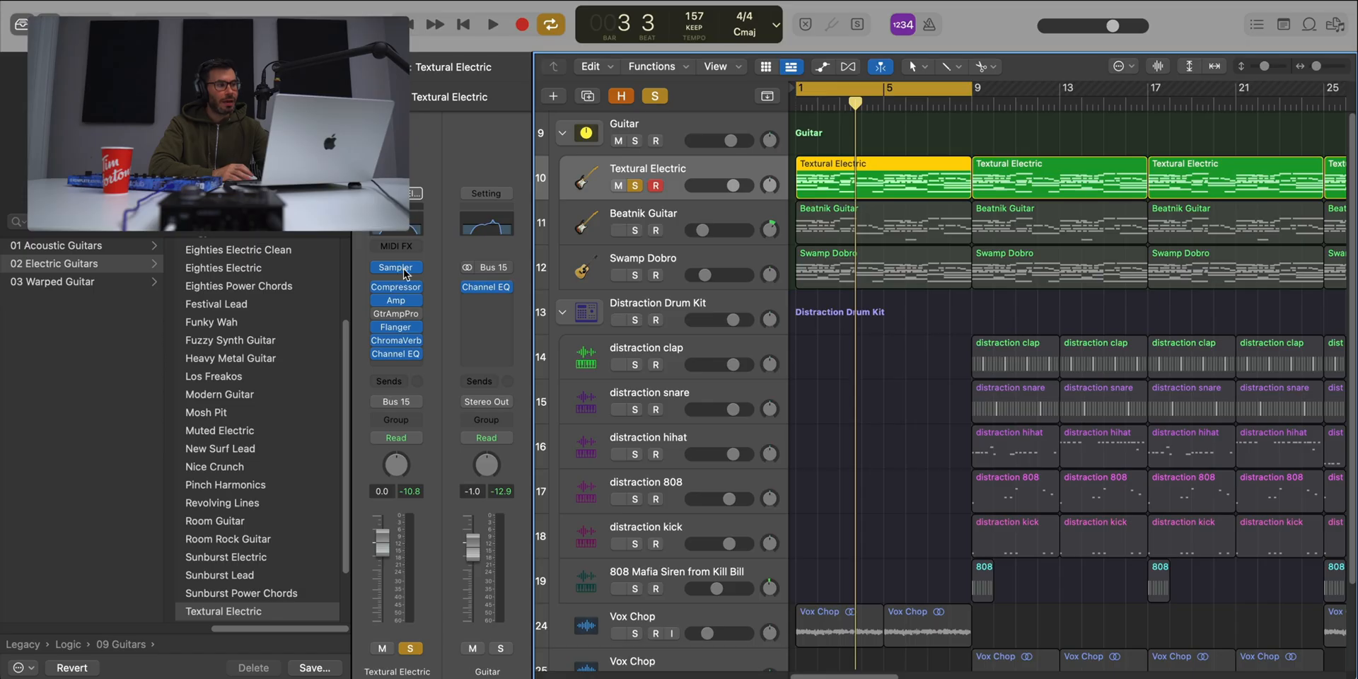
# - View the Flanger settings on the Textural Electric track while the part plays, and close the plug-in
pyautogui.click(398, 328)
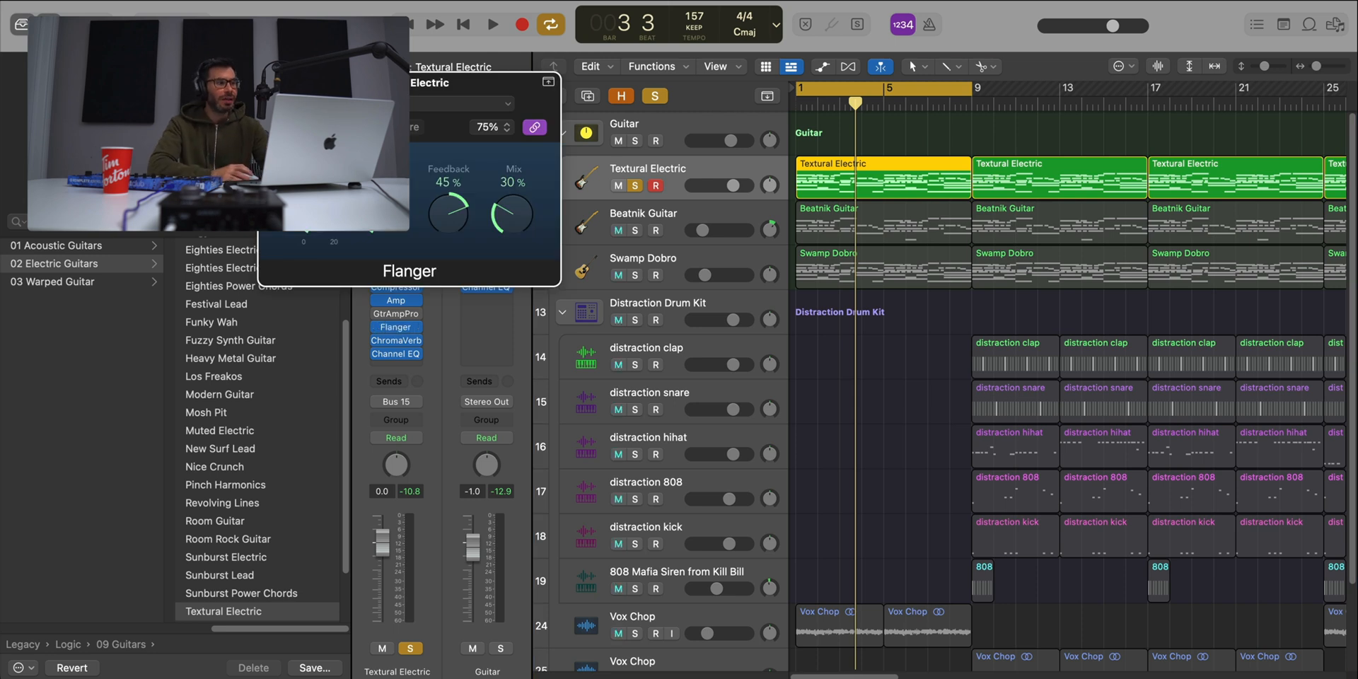
pyautogui.press('space')
pyautogui.moveTo(325, 87); pyautogui.dragTo(744, 378)
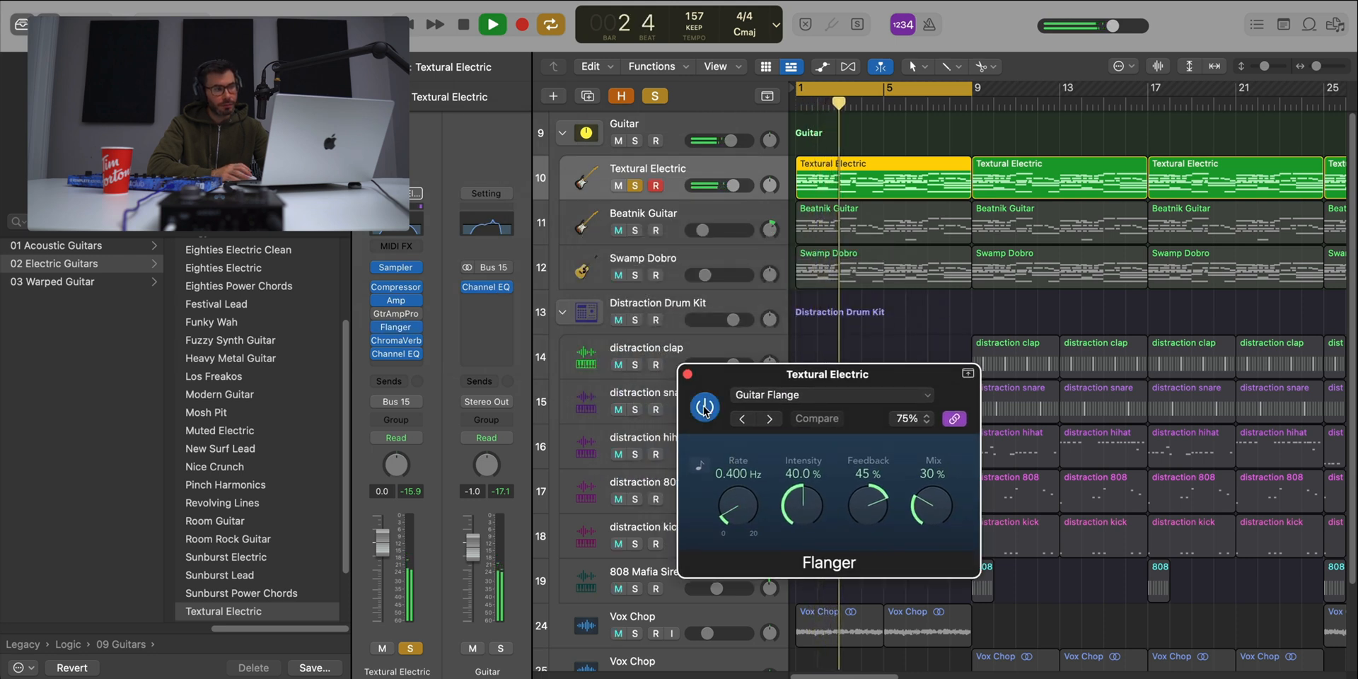
pyautogui.click(687, 375)
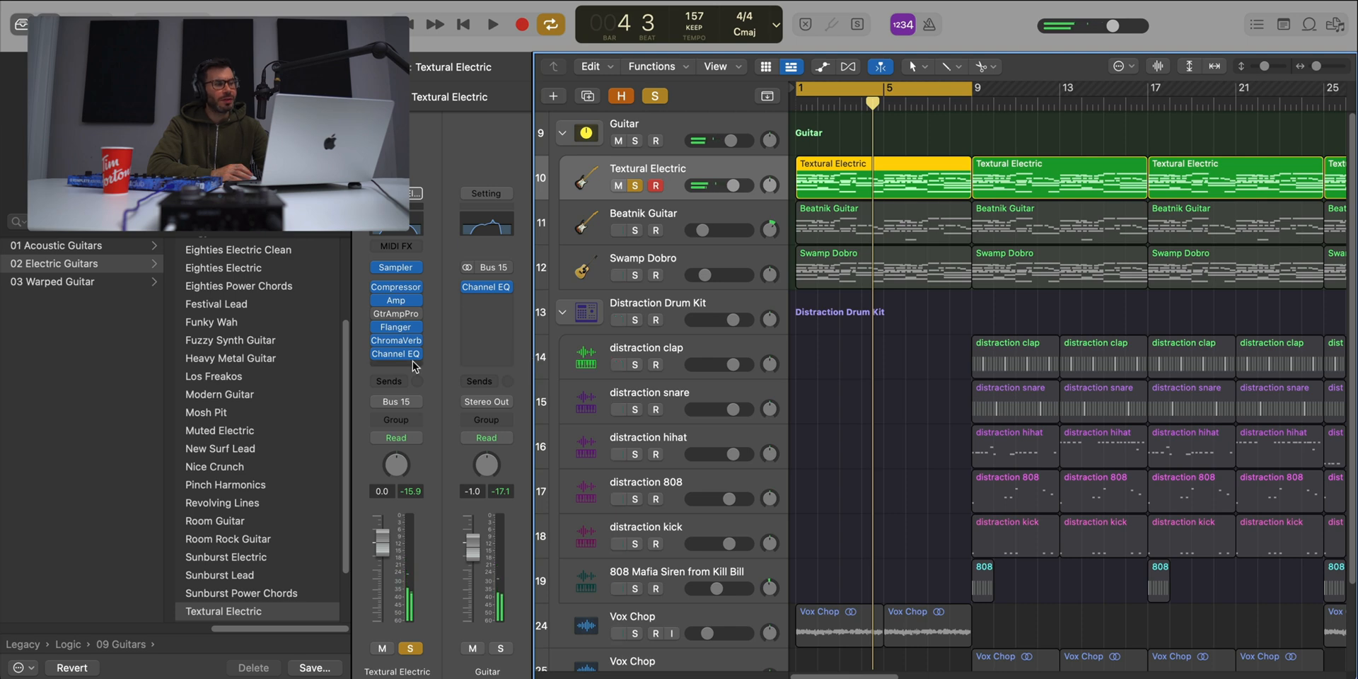
# - View the ChromaVerb and Channel EQ settings on the Textural Electric track
pyautogui.click(397, 341)
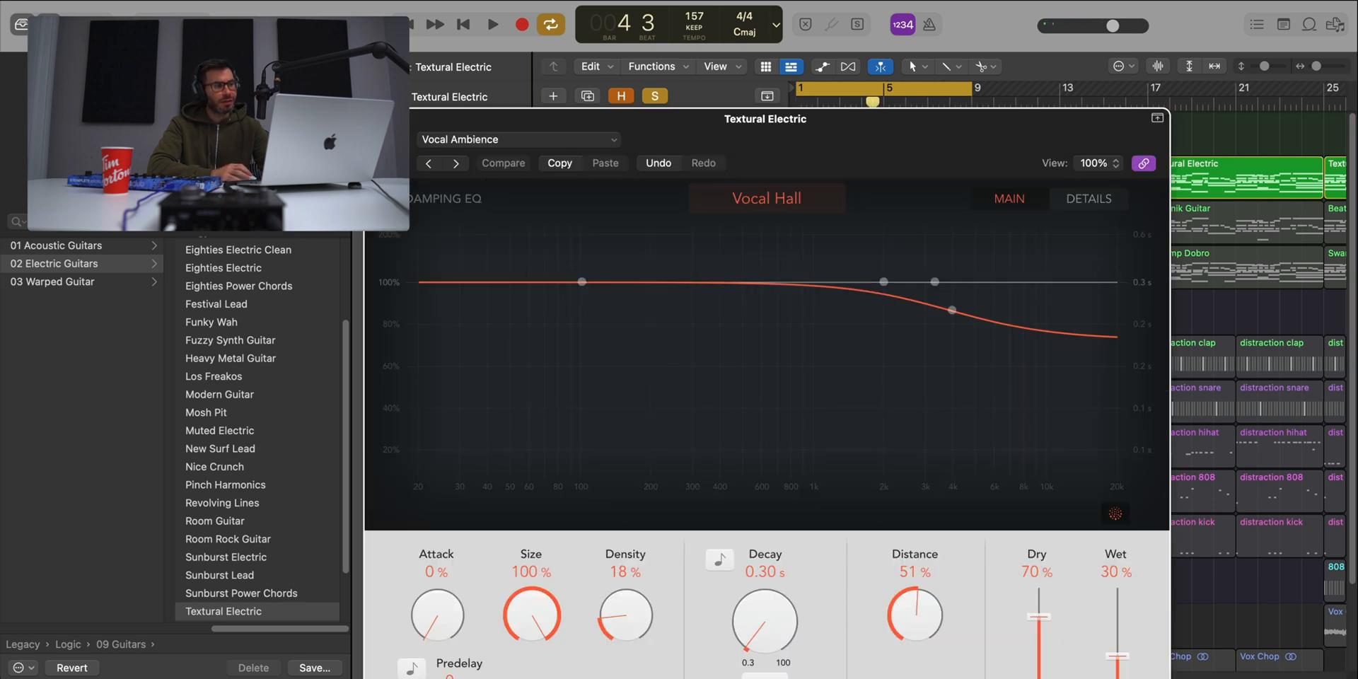
pyautogui.click(376, 119)
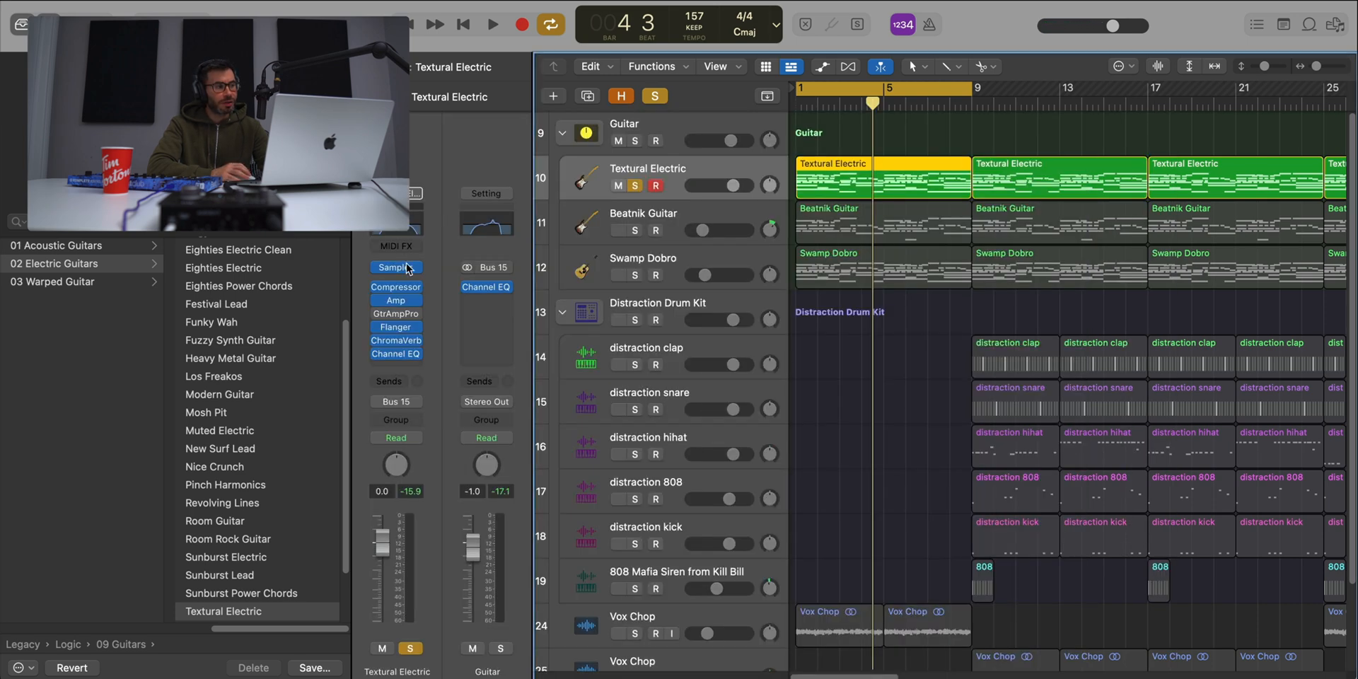
pyautogui.click(398, 354)
pyautogui.click(450, 205)
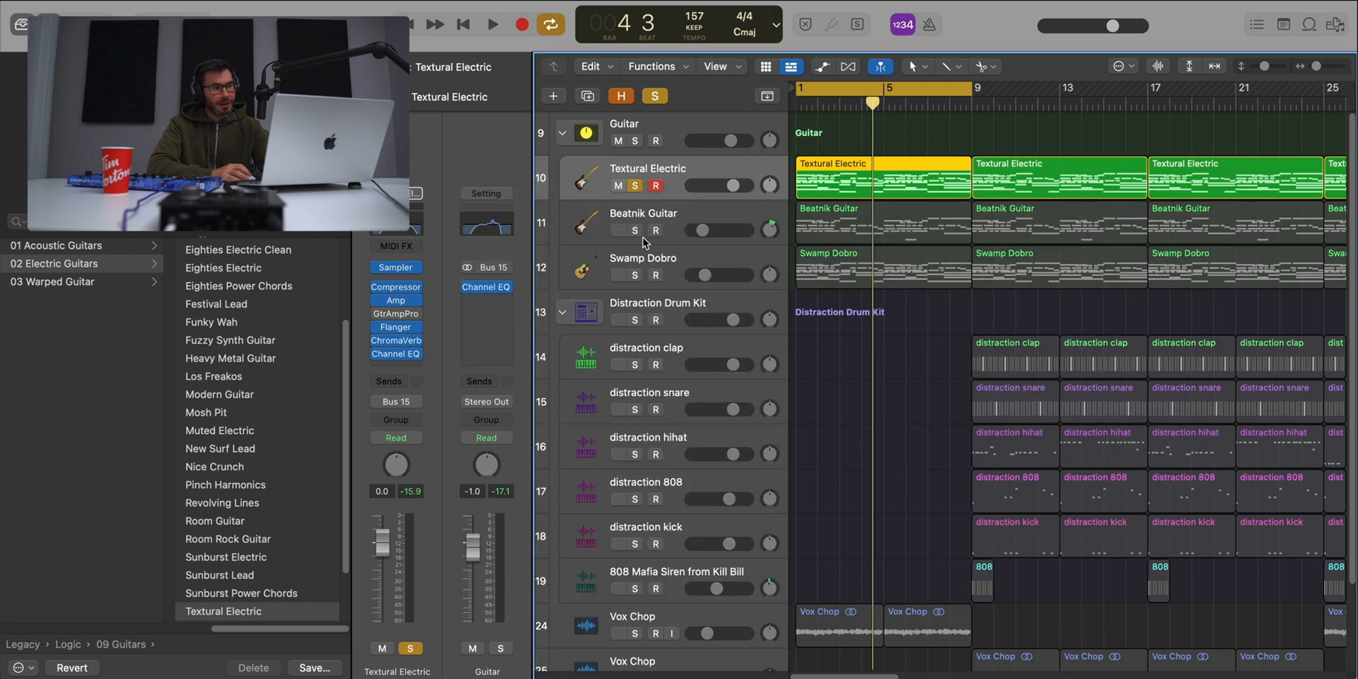
# - Audition the Beatnik Guitar track in solo and trace its patch through Legacy, Logic, 09 Guitars, 02 Electric Guitars in the library
pyautogui.click(654, 216)
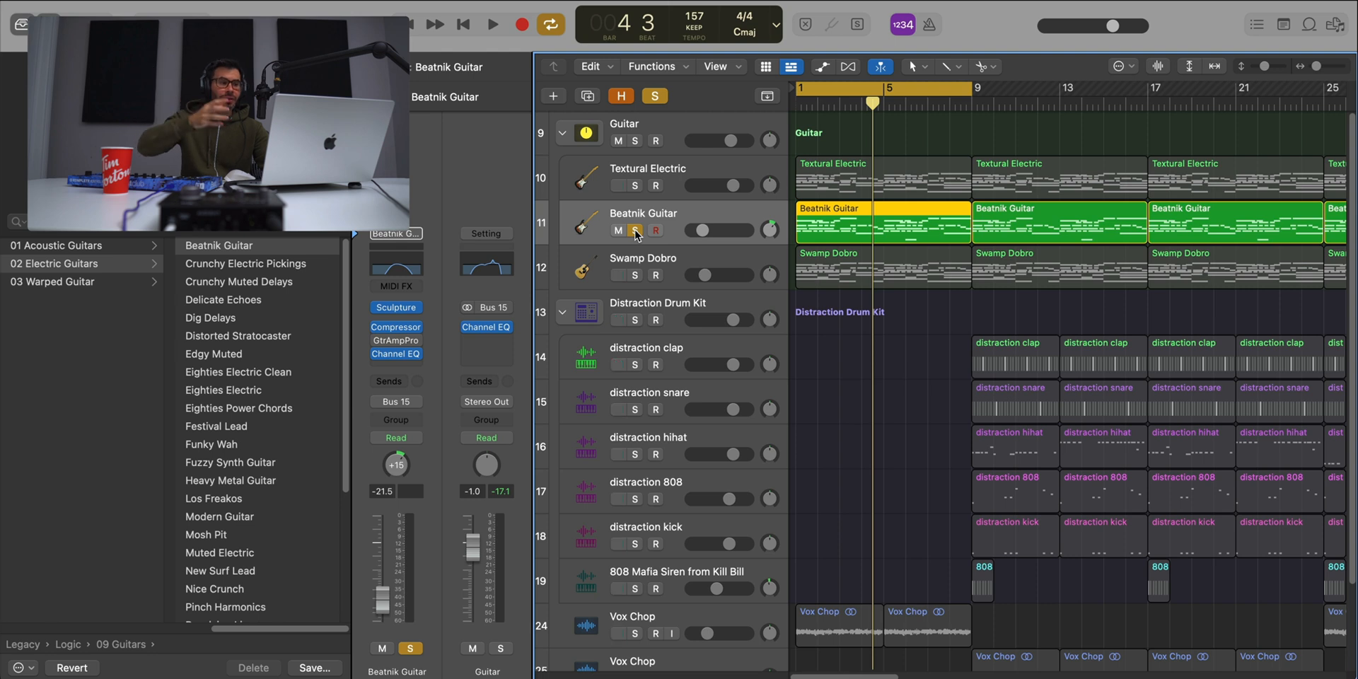
pyautogui.press('space')
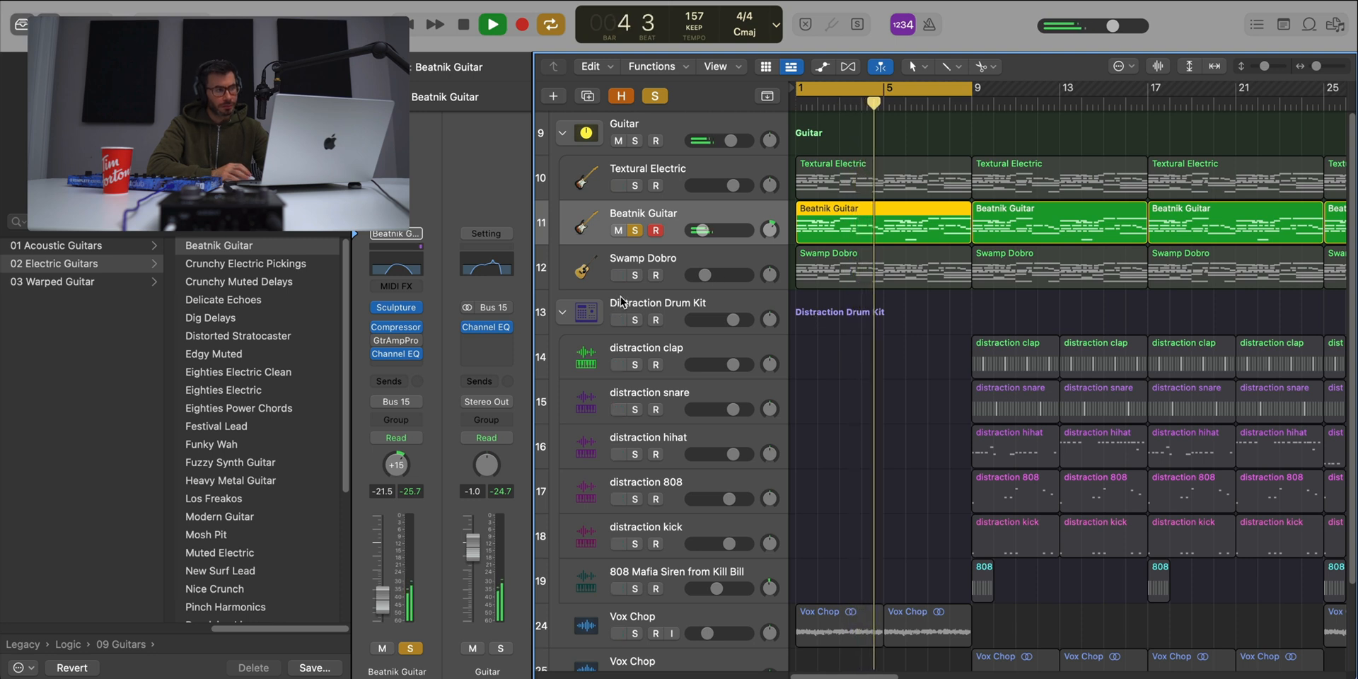
pyautogui.press('space')
pyautogui.hscroll(-8, 219, 385)
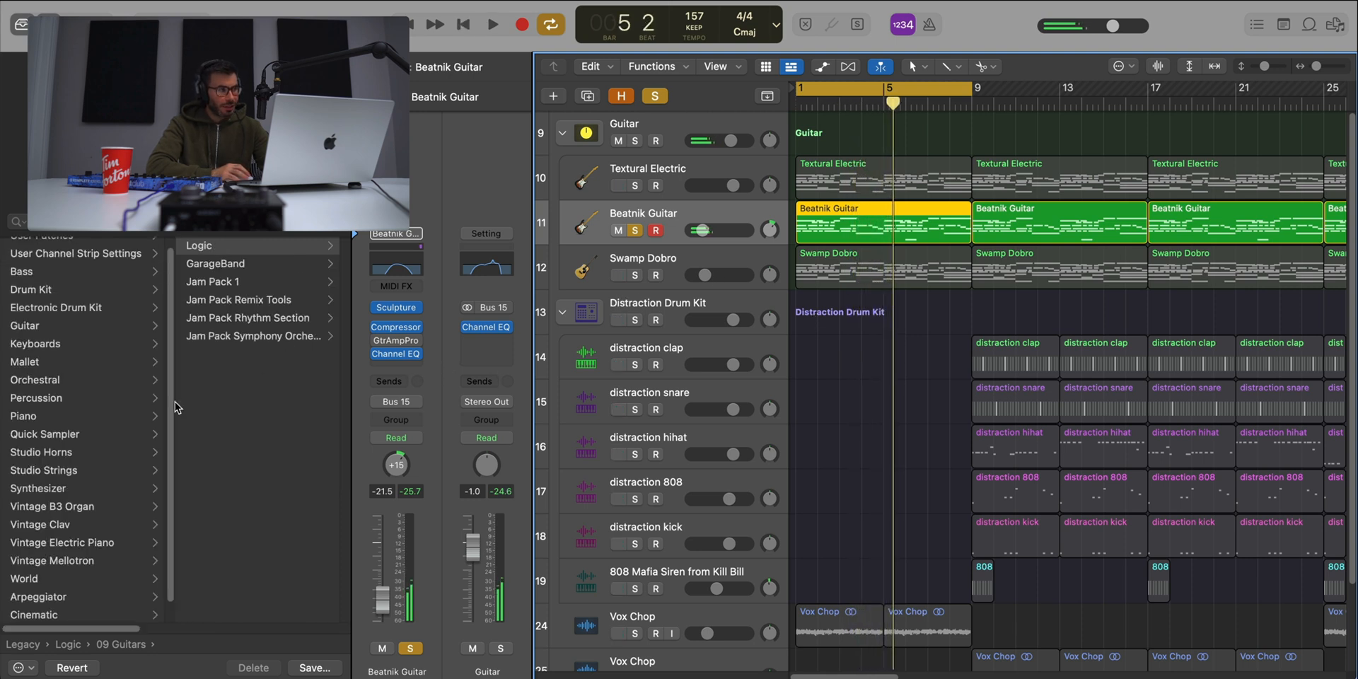
pyautogui.scroll(-2, 112, 584)
pyautogui.hscroll(5, 275, 325)
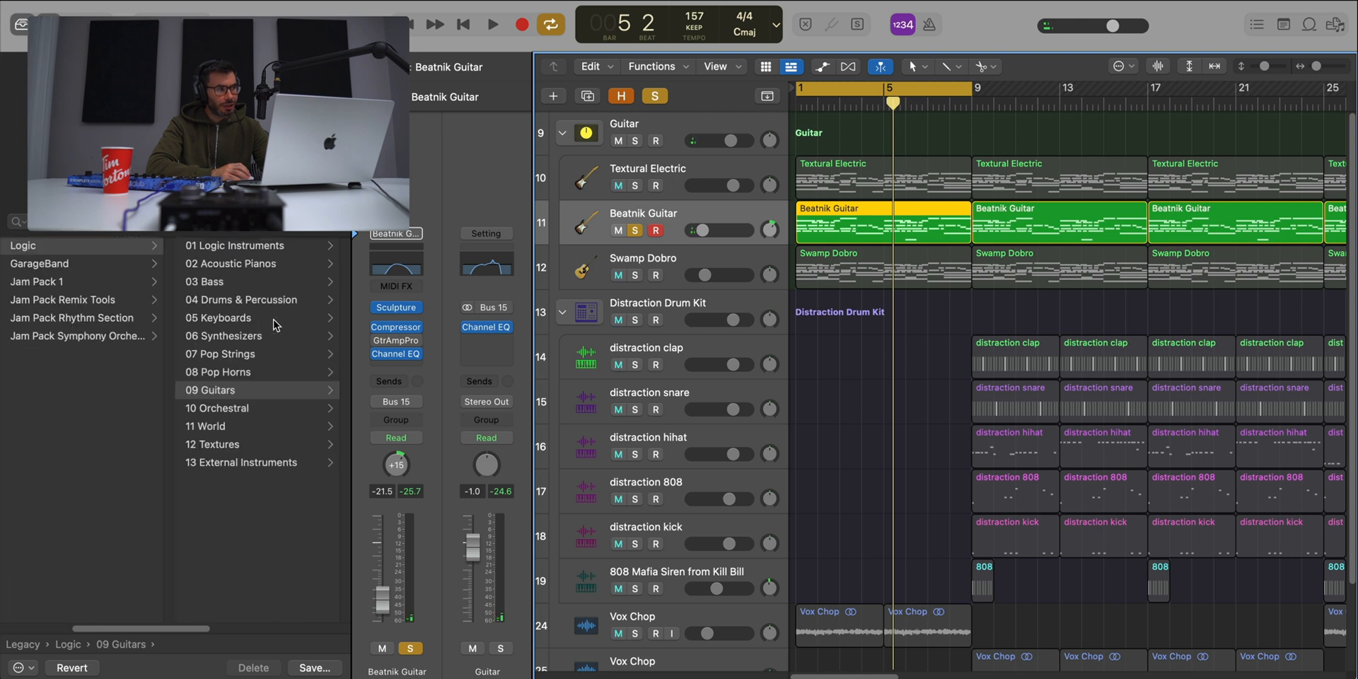
pyautogui.hscroll(5, 200, 394)
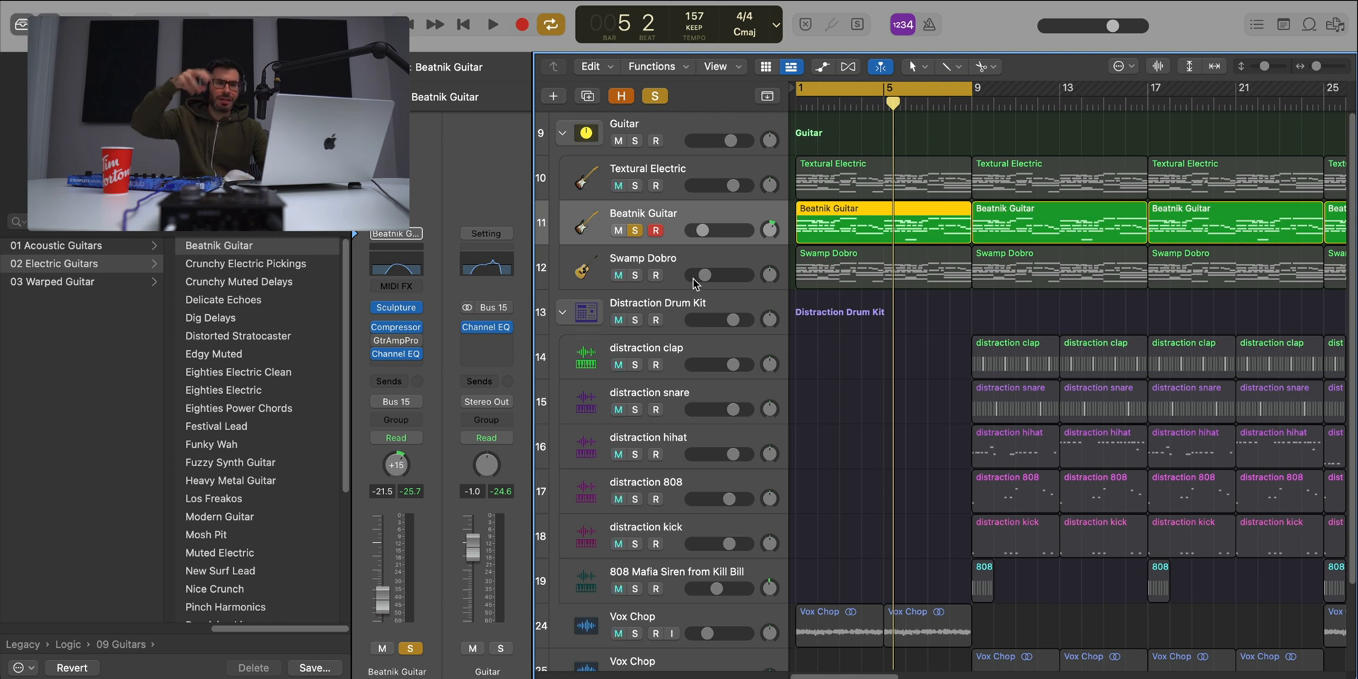
# - Solo Textural Electric with Beatnik Guitar and compare the playback with Beatnik Guitar muted and unmuted
pyautogui.click(635, 186)
pyautogui.press('space')
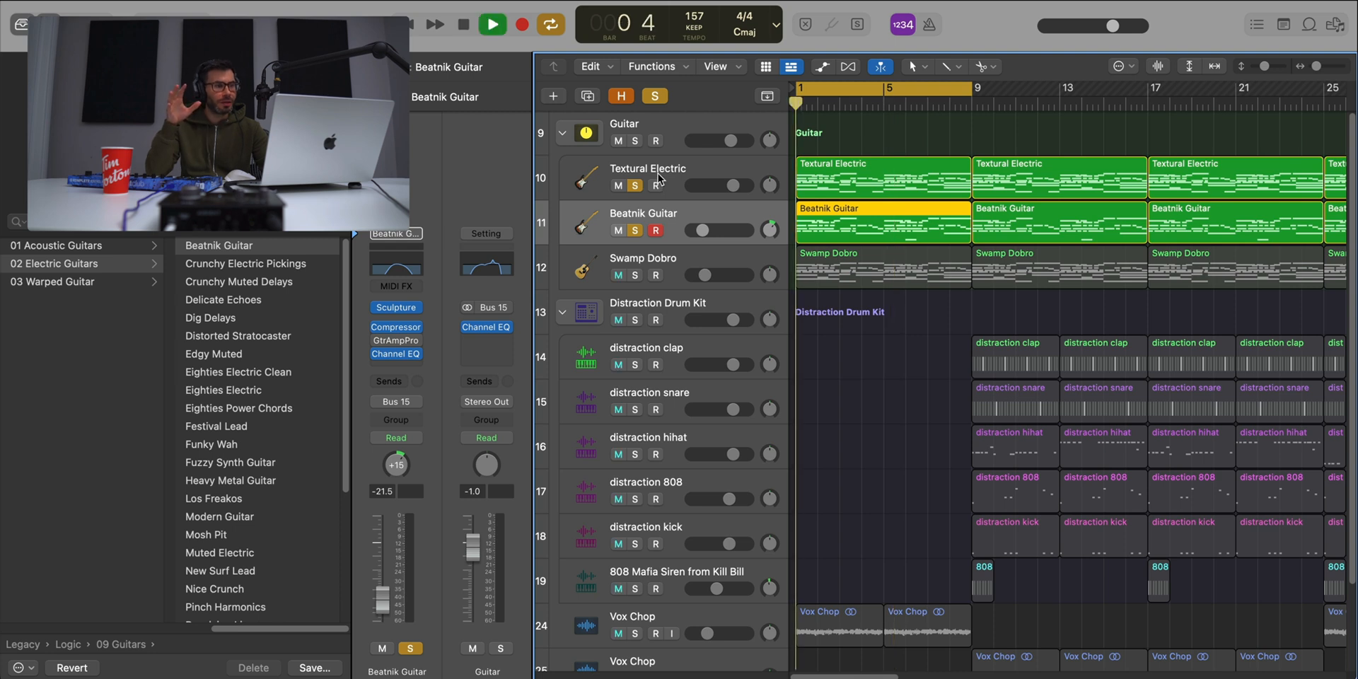
pyautogui.click(617, 231)
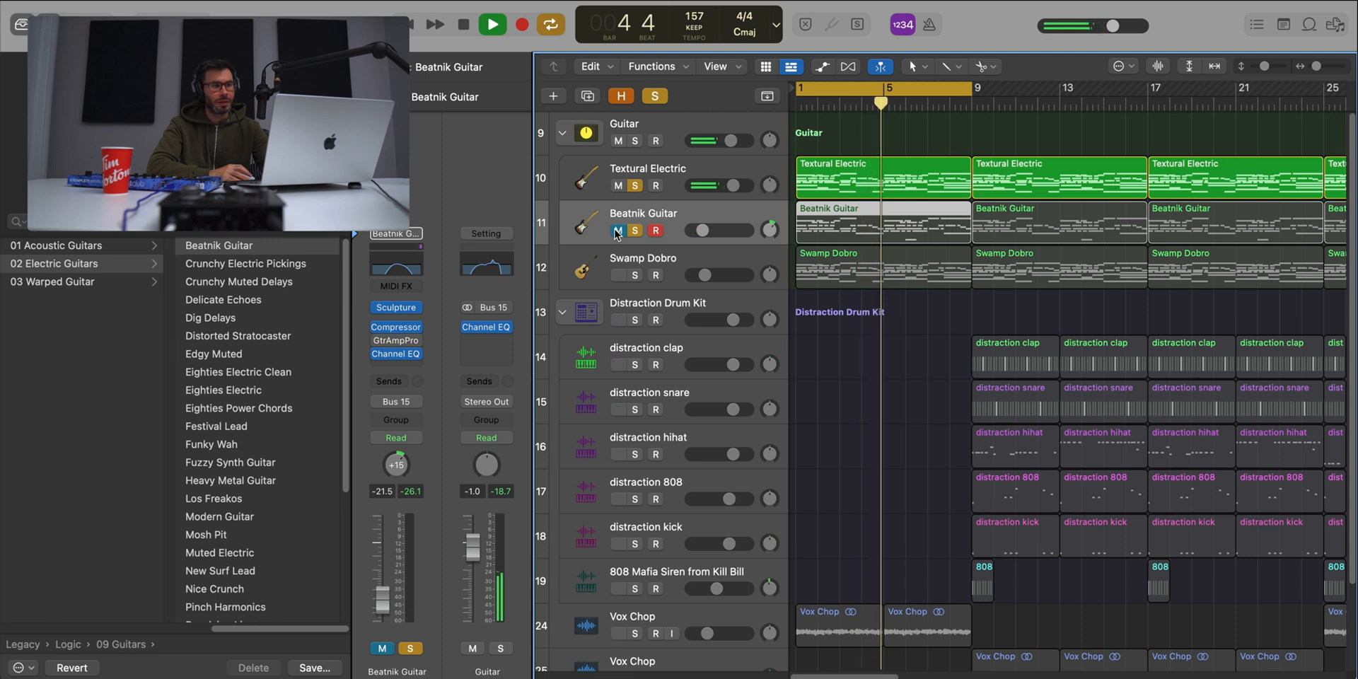
pyautogui.click(618, 230)
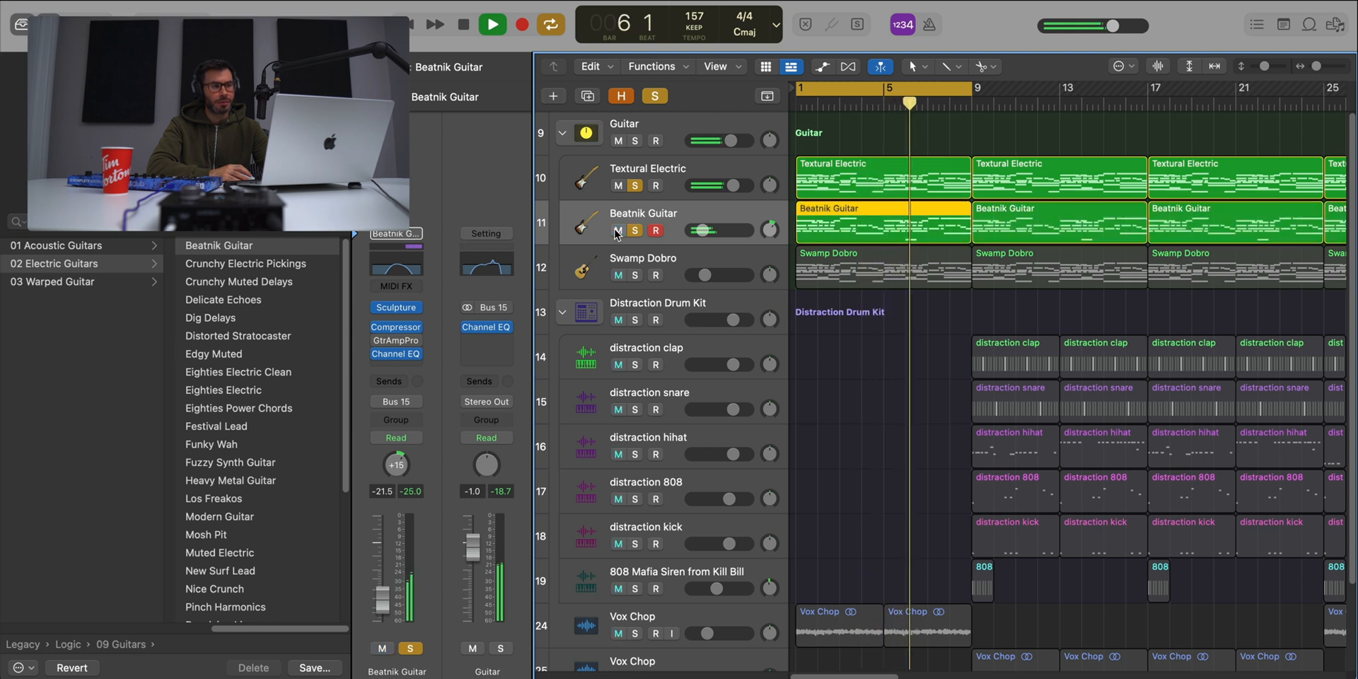
pyautogui.click(617, 230)
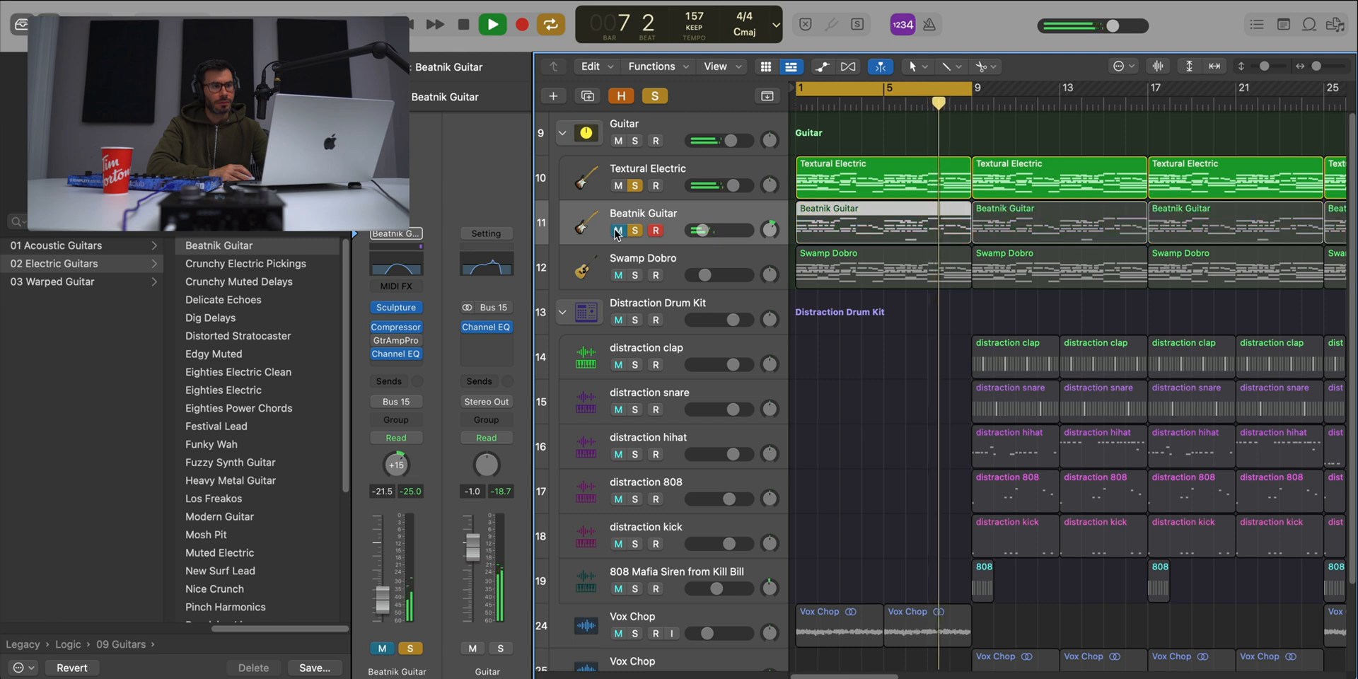
pyautogui.click(617, 231)
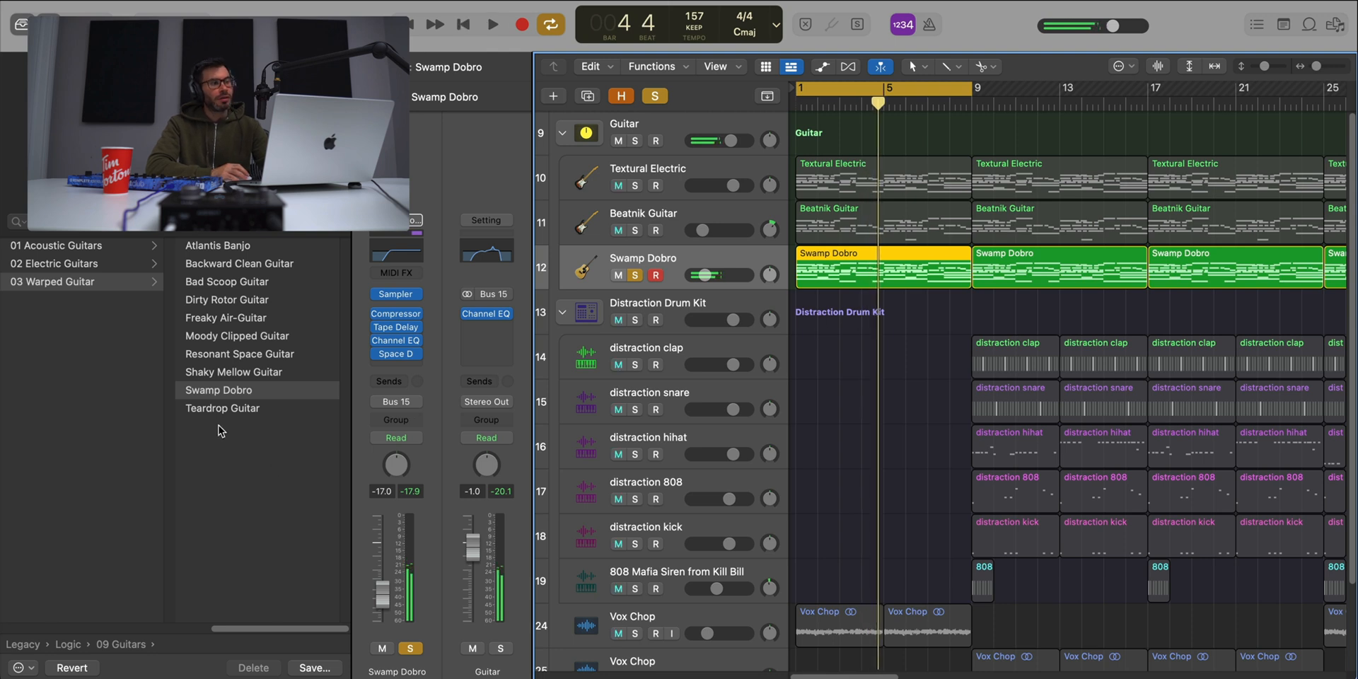
# - Trace the Swamp Dobro patch through the Legacy, Logic, 09 Guitars, 03 Warped Guitar library folders
pyautogui.hscroll(-5, 219, 432)
pyautogui.scroll(-1, 56, 591)
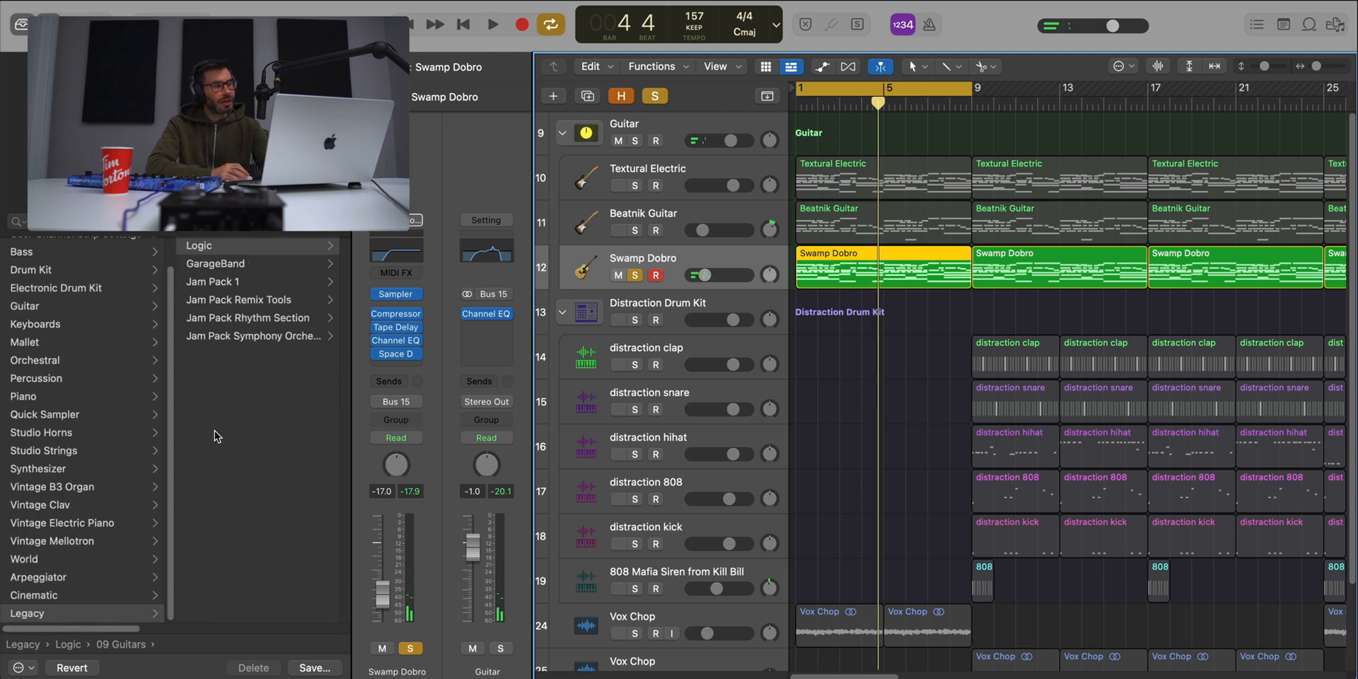
pyautogui.hscroll(3, 219, 326)
pyautogui.hscroll(5, 205, 380)
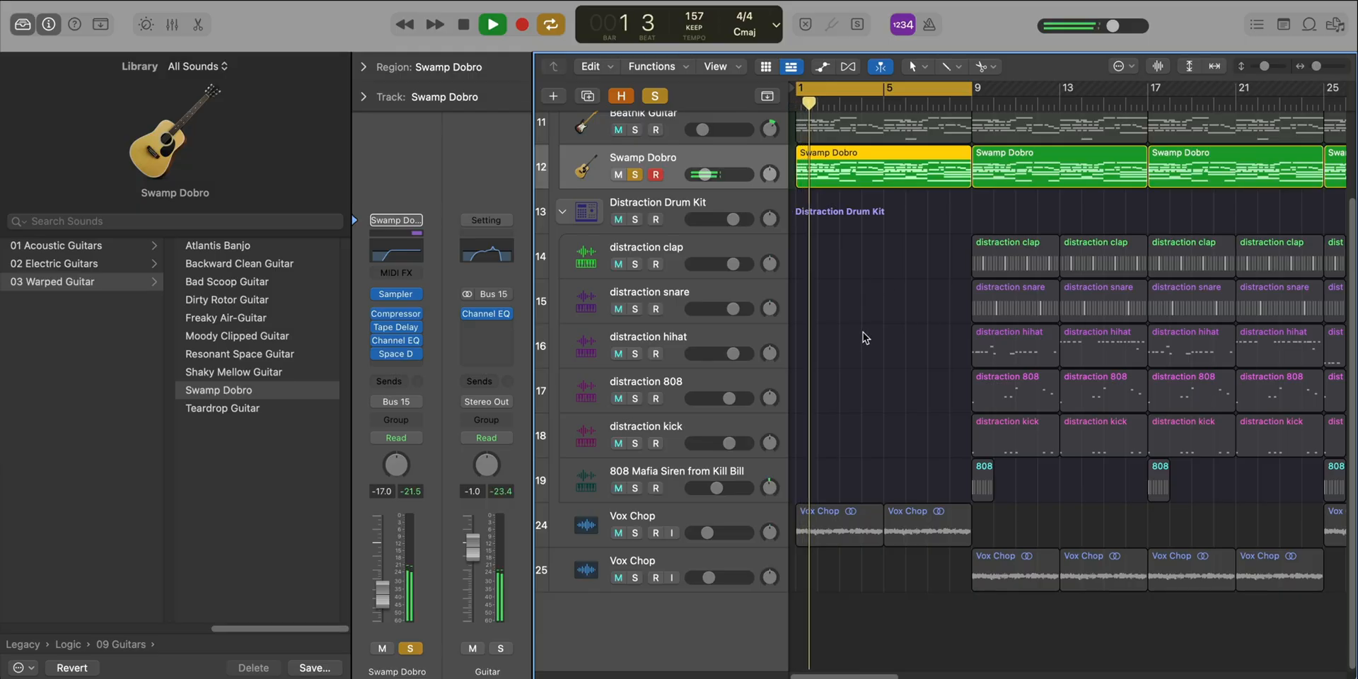
# - Solo the Beatnik Guitar and Textural Electric tracks together with the playing Swamp Dobro track
pyautogui.scroll(3, 856, 343)
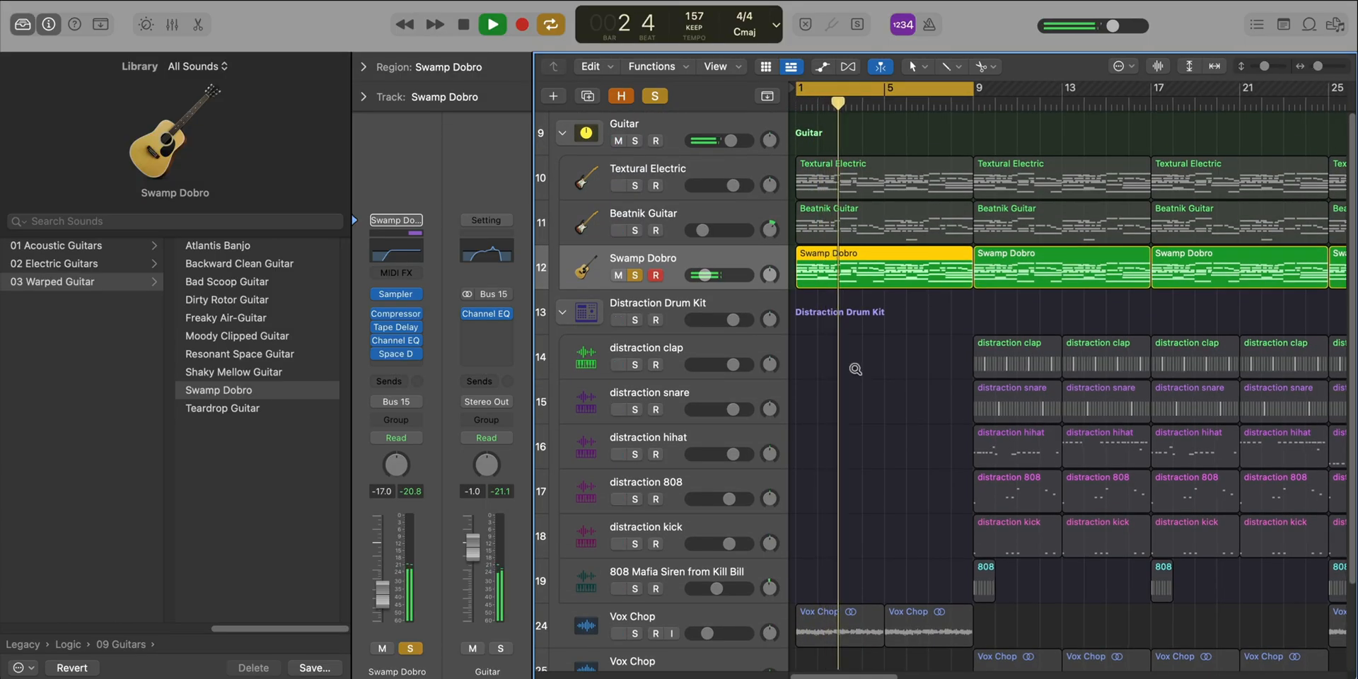
pyautogui.scroll(3, 855, 369)
pyautogui.scroll(2, 854, 366)
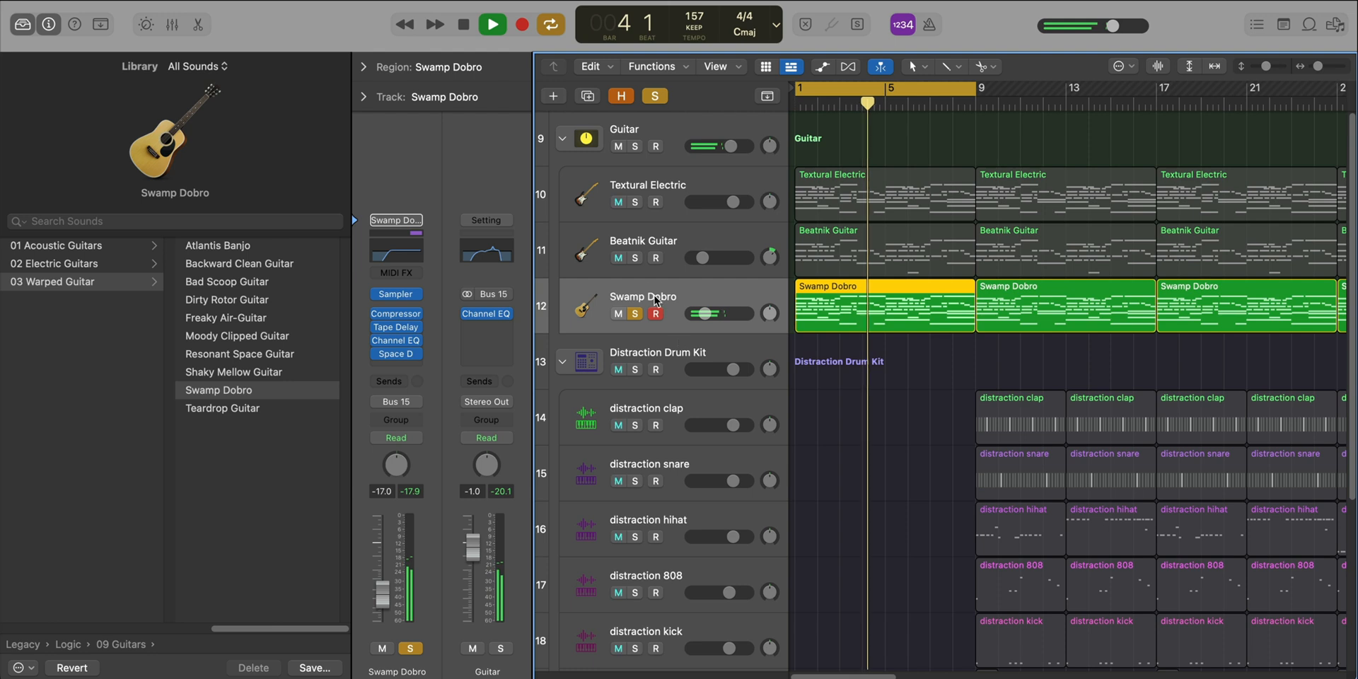
pyautogui.click(635, 257)
pyautogui.click(635, 202)
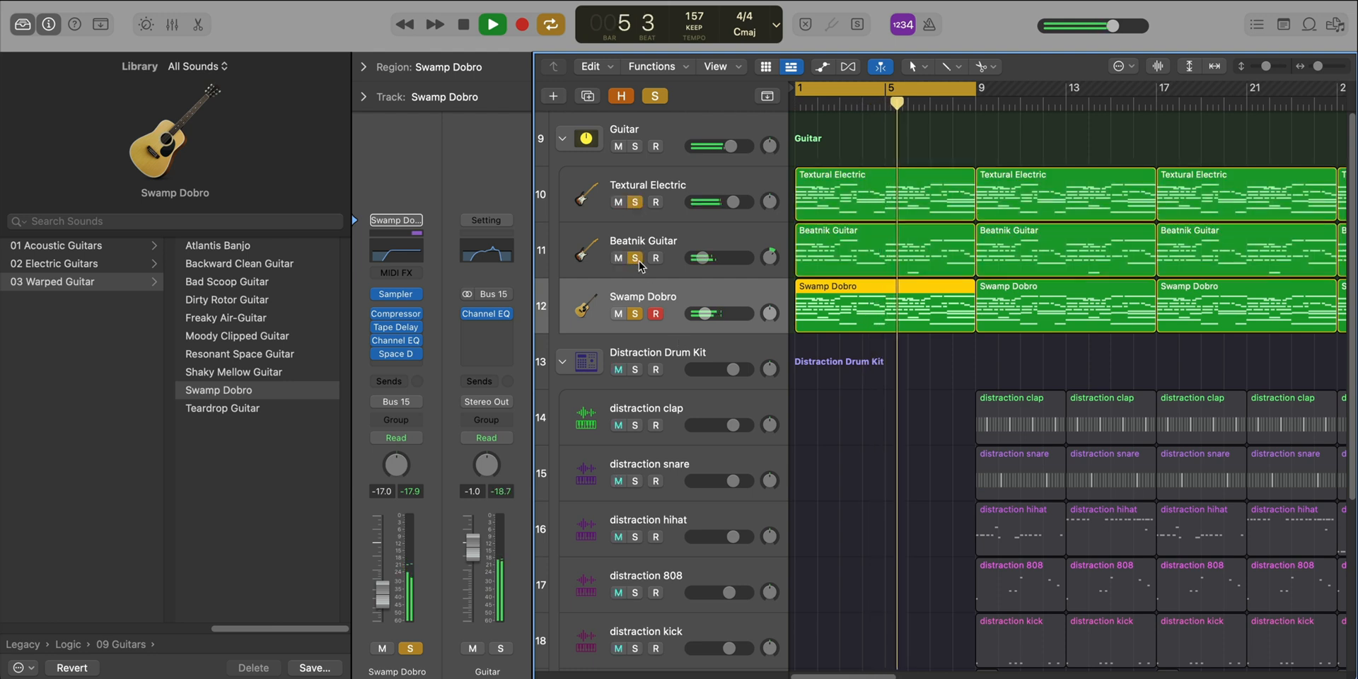
# - Select the Beatnik Guitar and Swamp Dobro tracks and compare the guitar blend with both muted and unmuted
pyautogui.keyDown('shift'); pyautogui.click(604, 240); pyautogui.keyUp('shift')
pyautogui.click(617, 258)
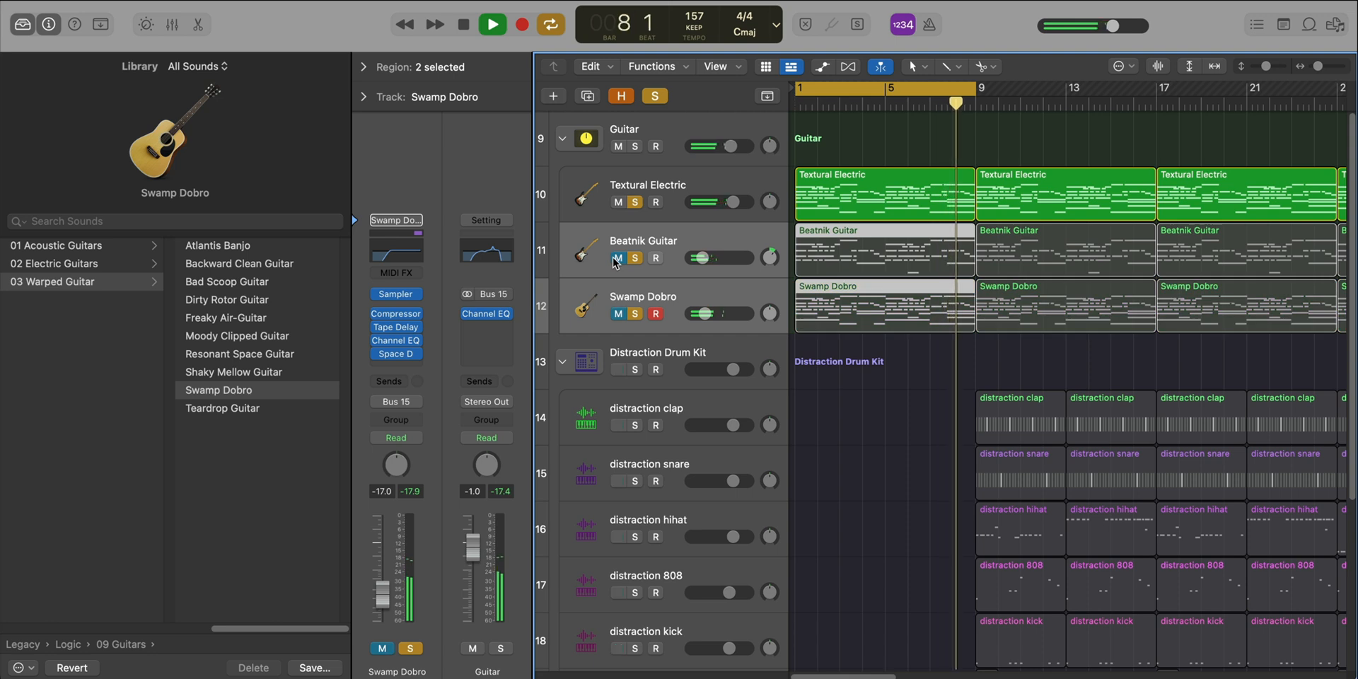
pyautogui.click(616, 258)
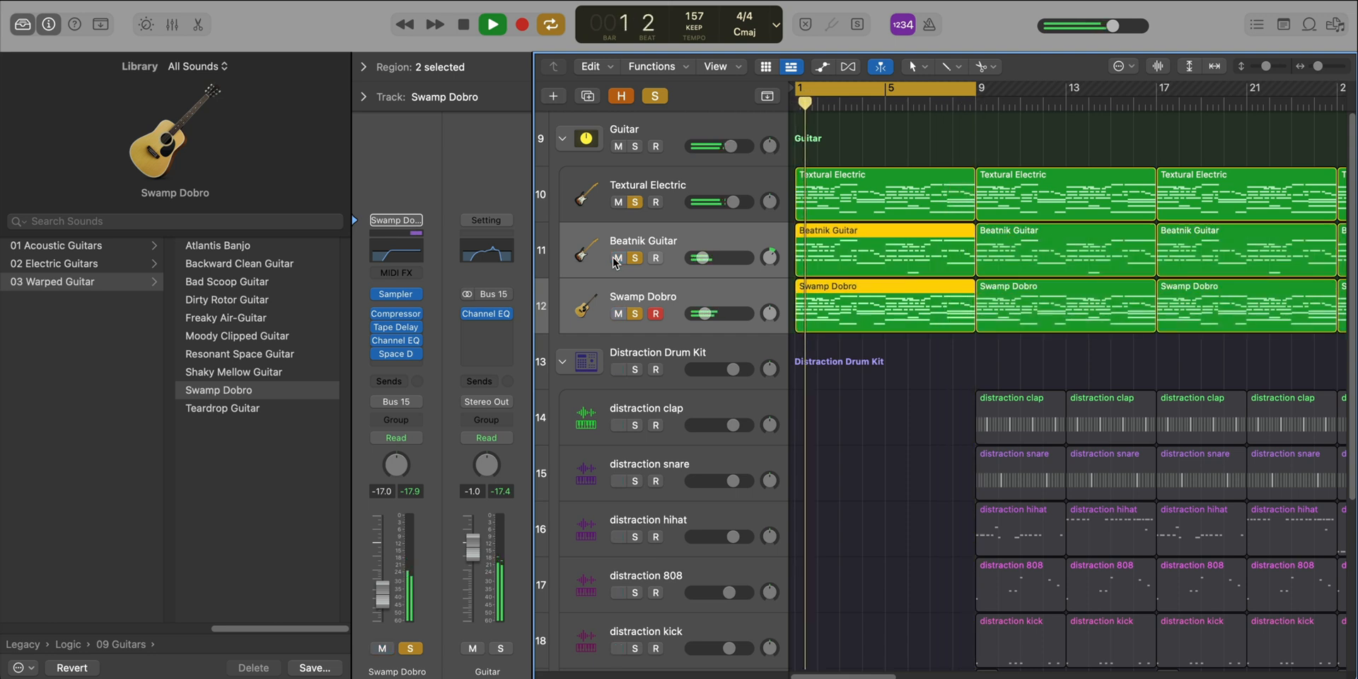
pyautogui.click(616, 258)
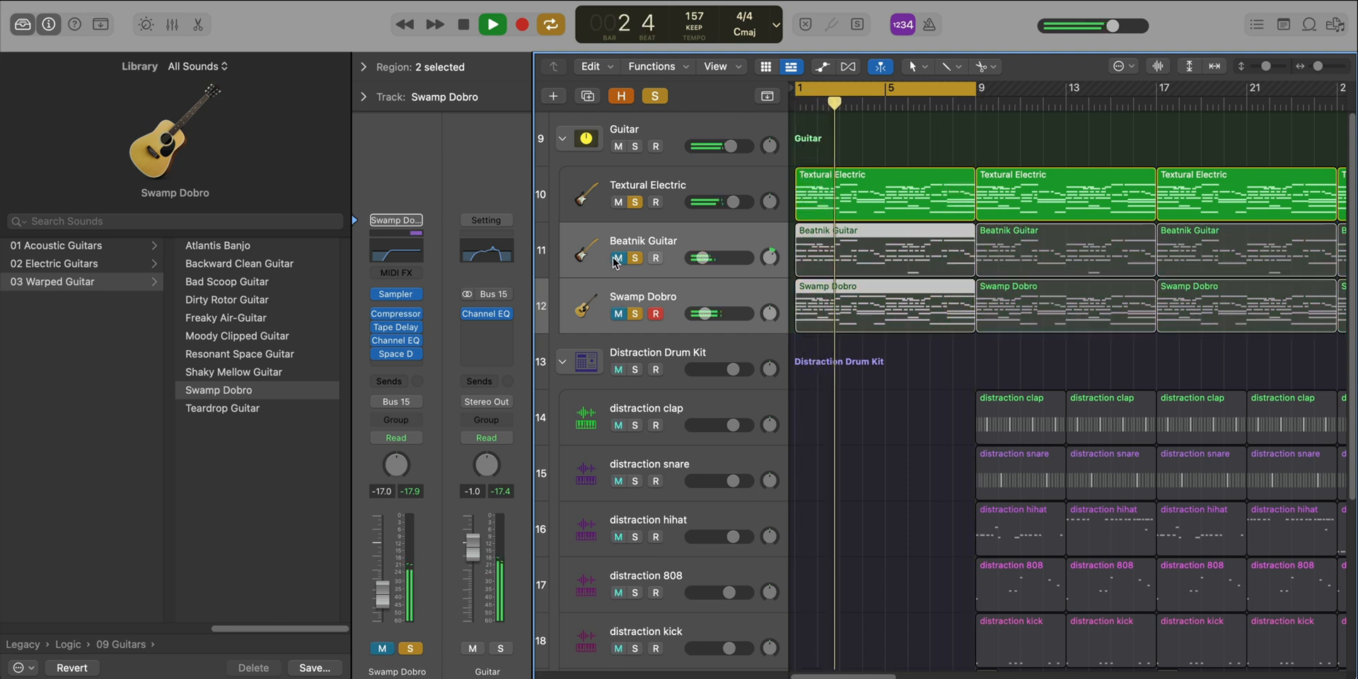
pyautogui.click(616, 259)
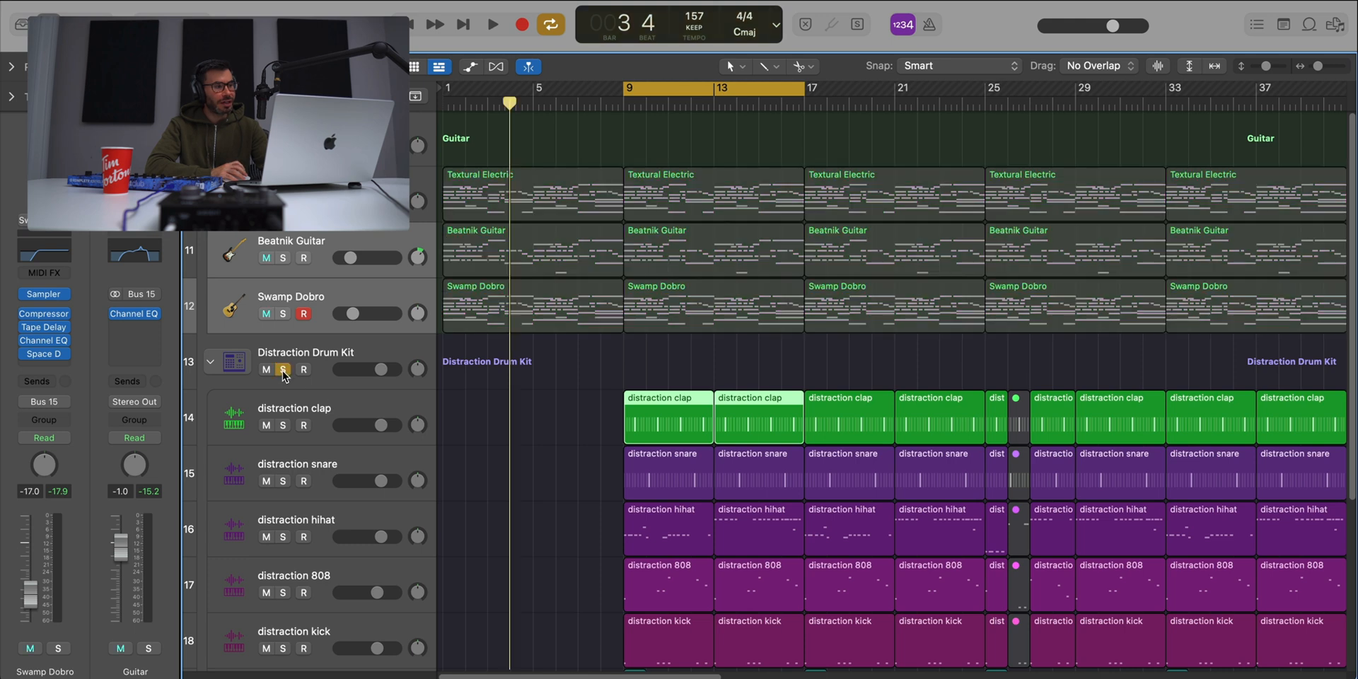
# - Play the soloed Distraction Drum Kit tracks over the loop from bar 9 to bar 17
pyautogui.scroll(-5, 620, 421)
pyautogui.press('space')
pyautogui.scroll(6, 619, 421)
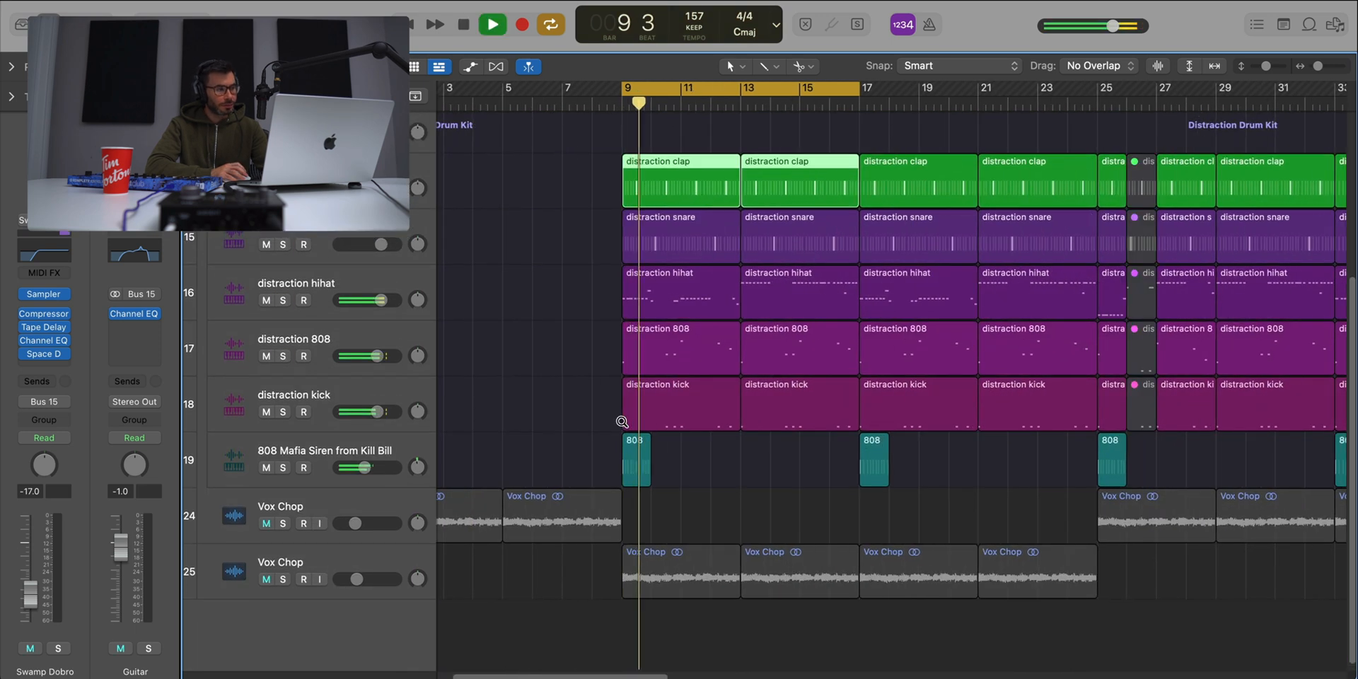
pyautogui.hscroll(-3, 621, 420)
pyautogui.hscroll(3, 621, 421)
pyautogui.hscroll(2, 621, 421)
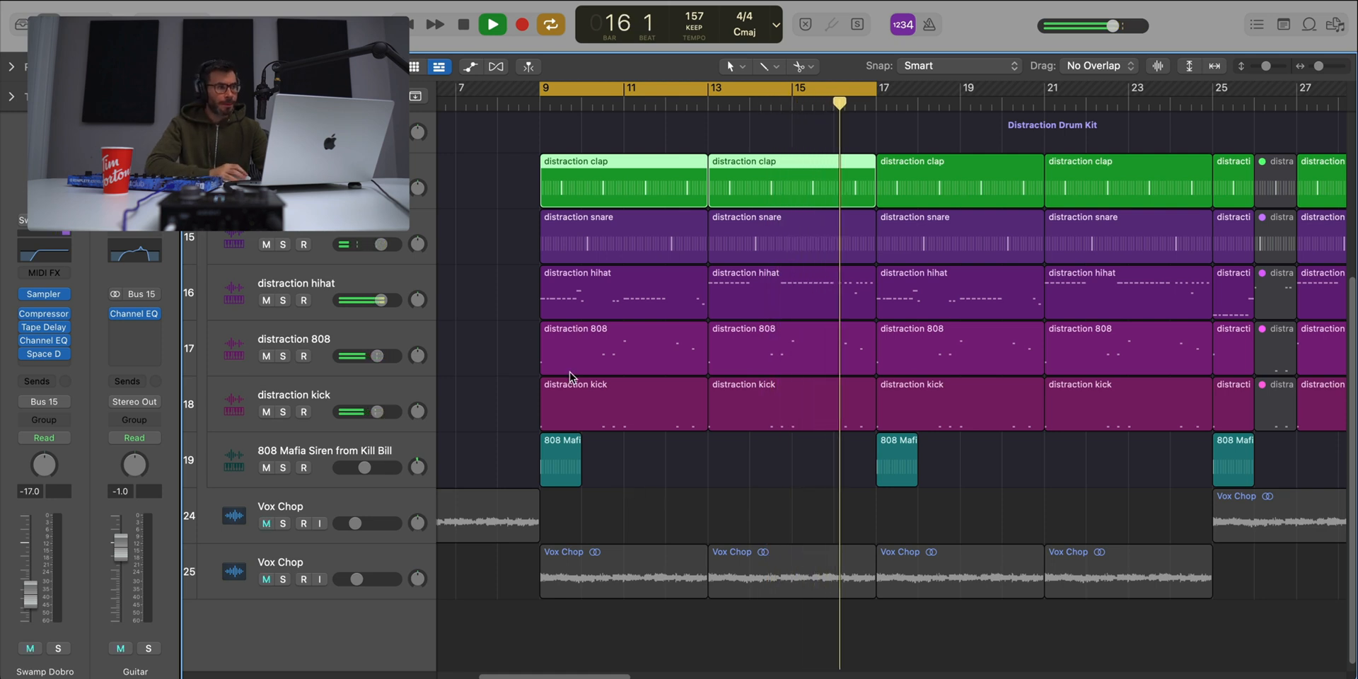
# - Solo the distraction clap track and view its first region's pattern in the Step Sequencer
pyautogui.click(283, 188)
pyautogui.click(521, 188)
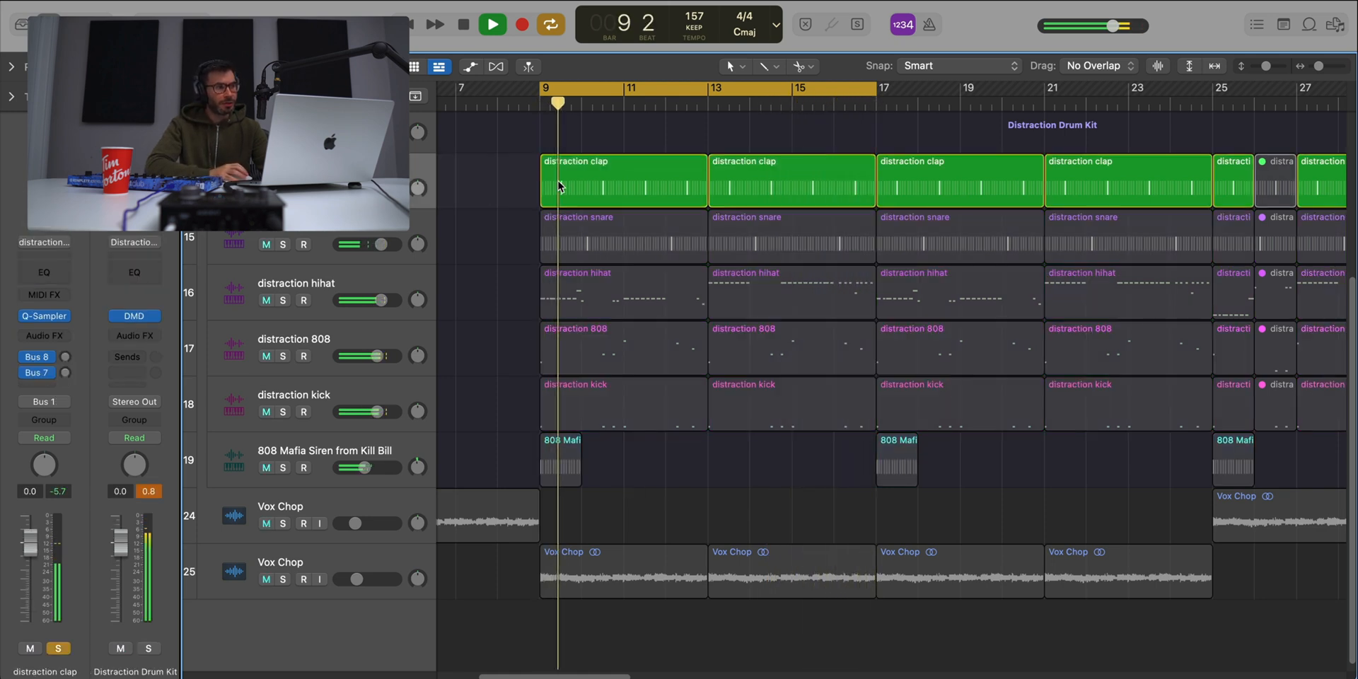
pyautogui.doubleClick(609, 182)
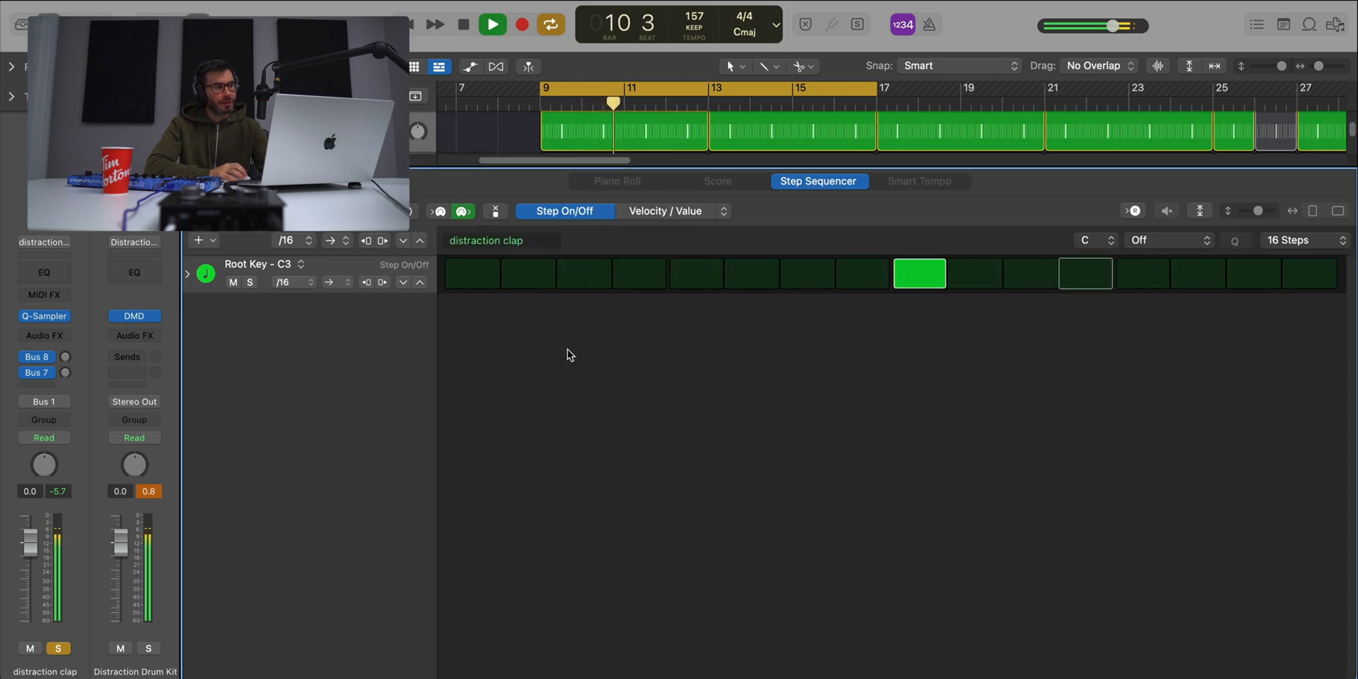
pyautogui.press('e')
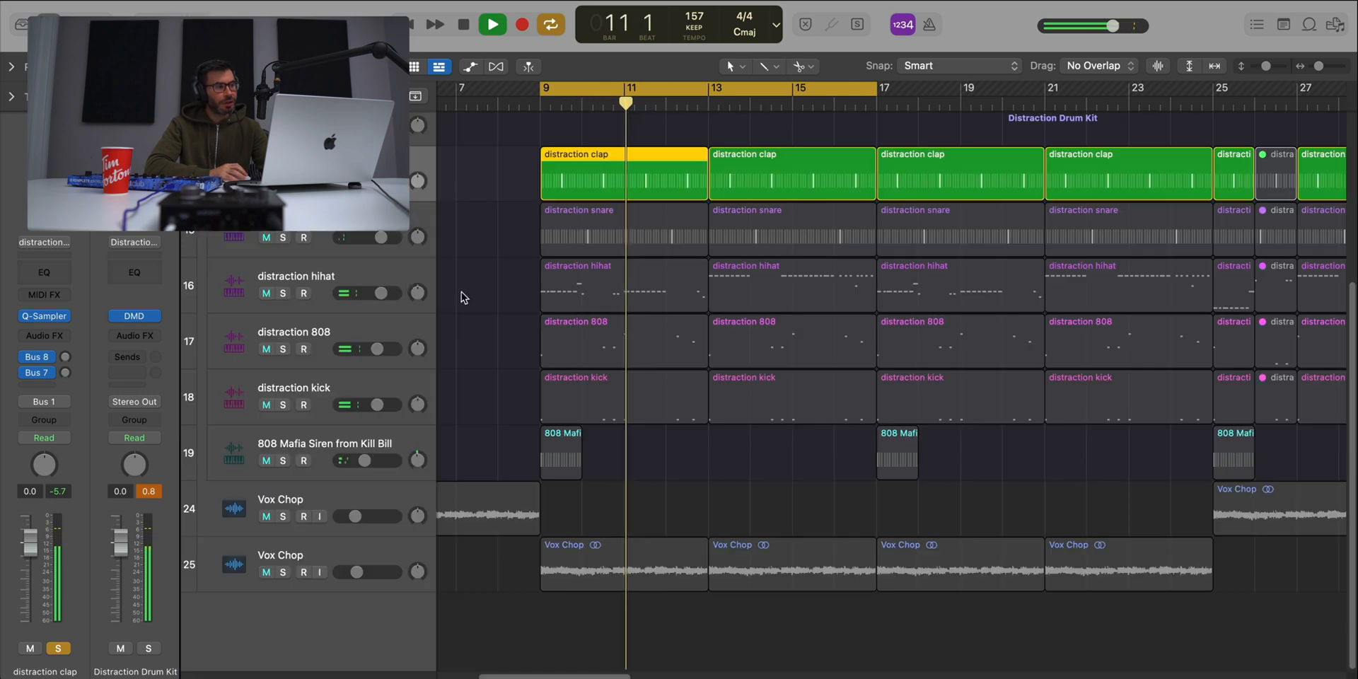
# - Solo the distraction snare and distraction hihat tracks along with the clap
pyautogui.click(282, 238)
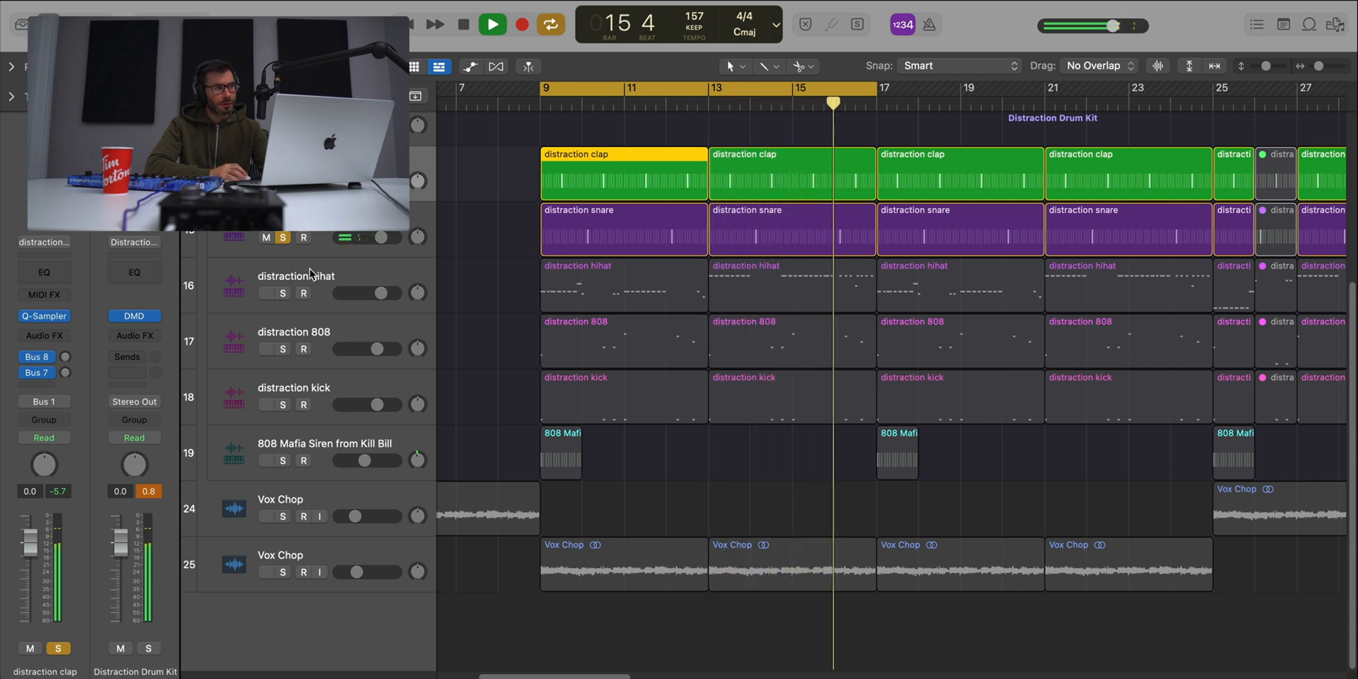
pyautogui.click(282, 293)
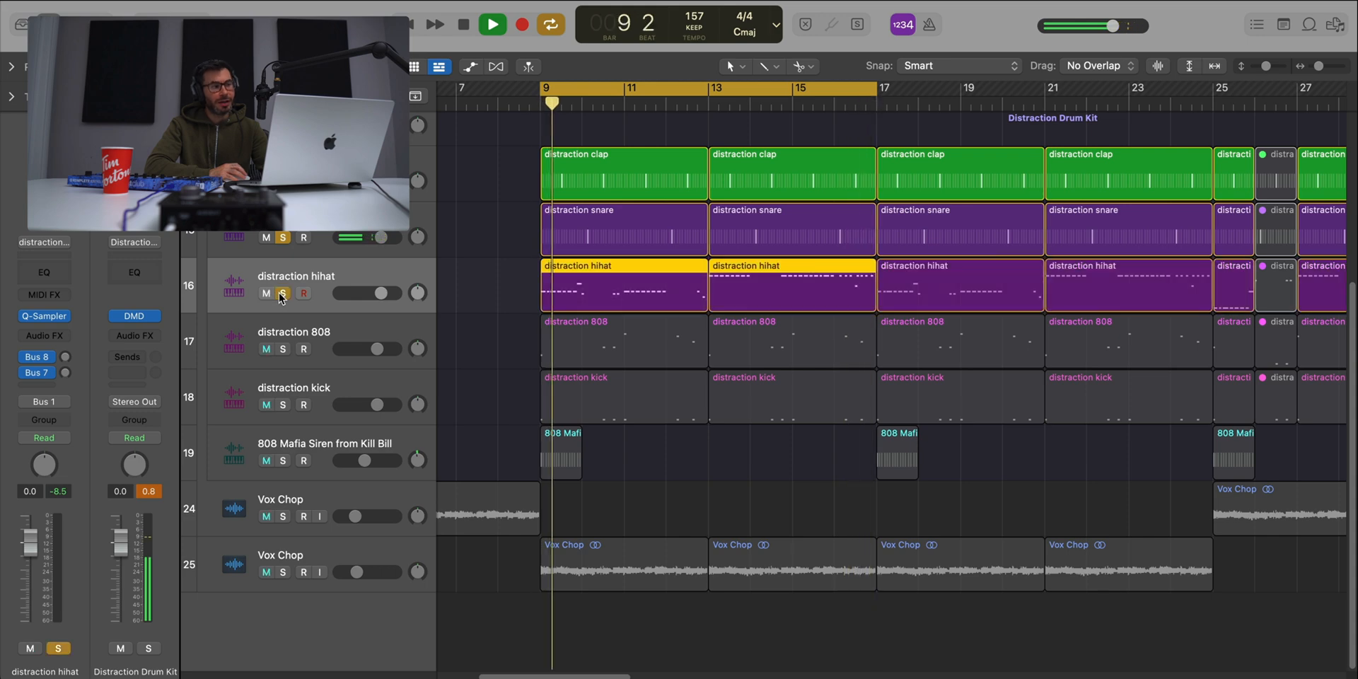
# - View the distraction hihat region's notes in the Piano Roll during playback
pyautogui.doubleClick(588, 282)
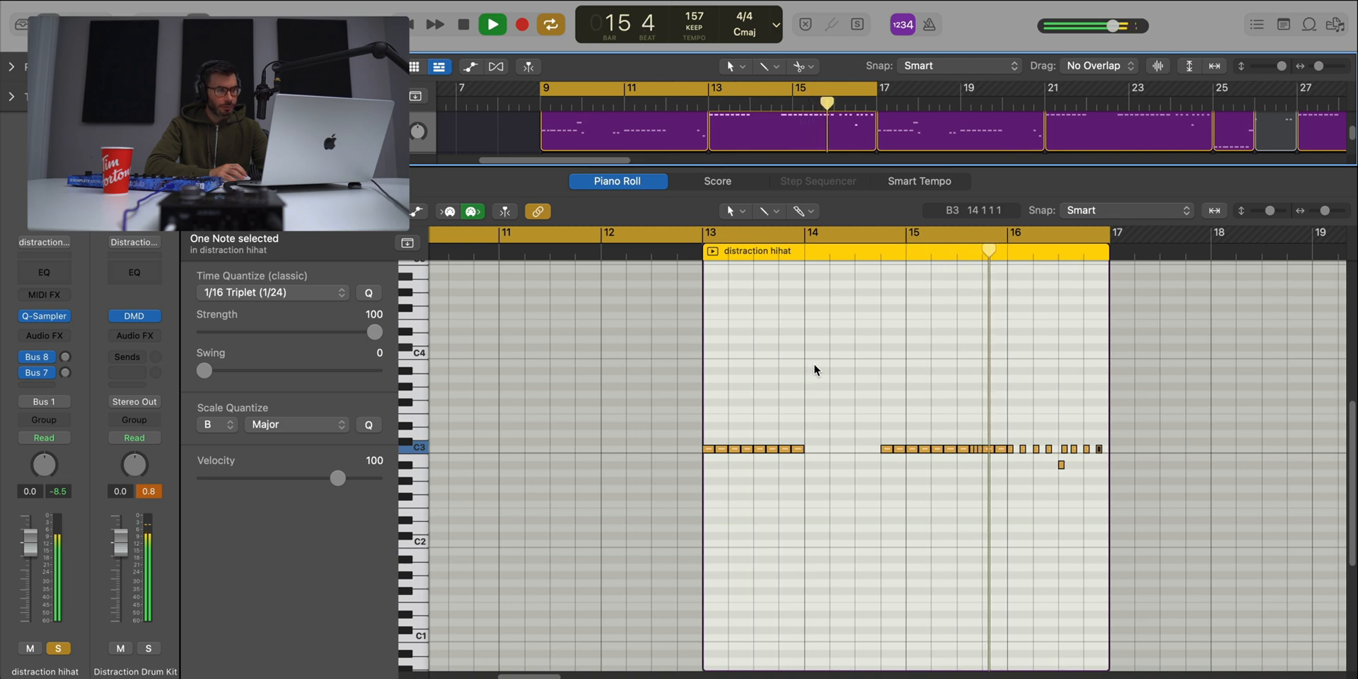
pyautogui.press('p')
# - Solo the distraction 808 track with the other drums and view its first region's notes in the Piano Roll
pyautogui.click(284, 349)
pyautogui.click(509, 349)
pyautogui.doubleClick(613, 360)
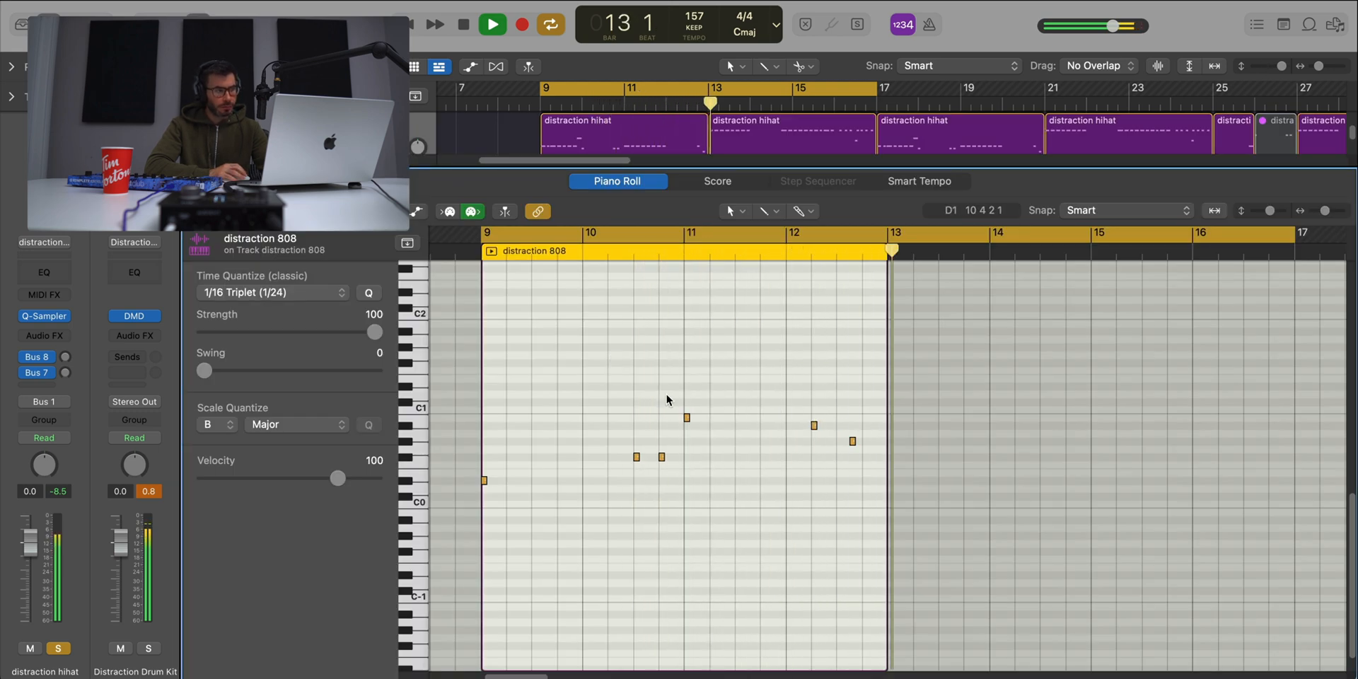
pyautogui.scroll(-3, 791, 117)
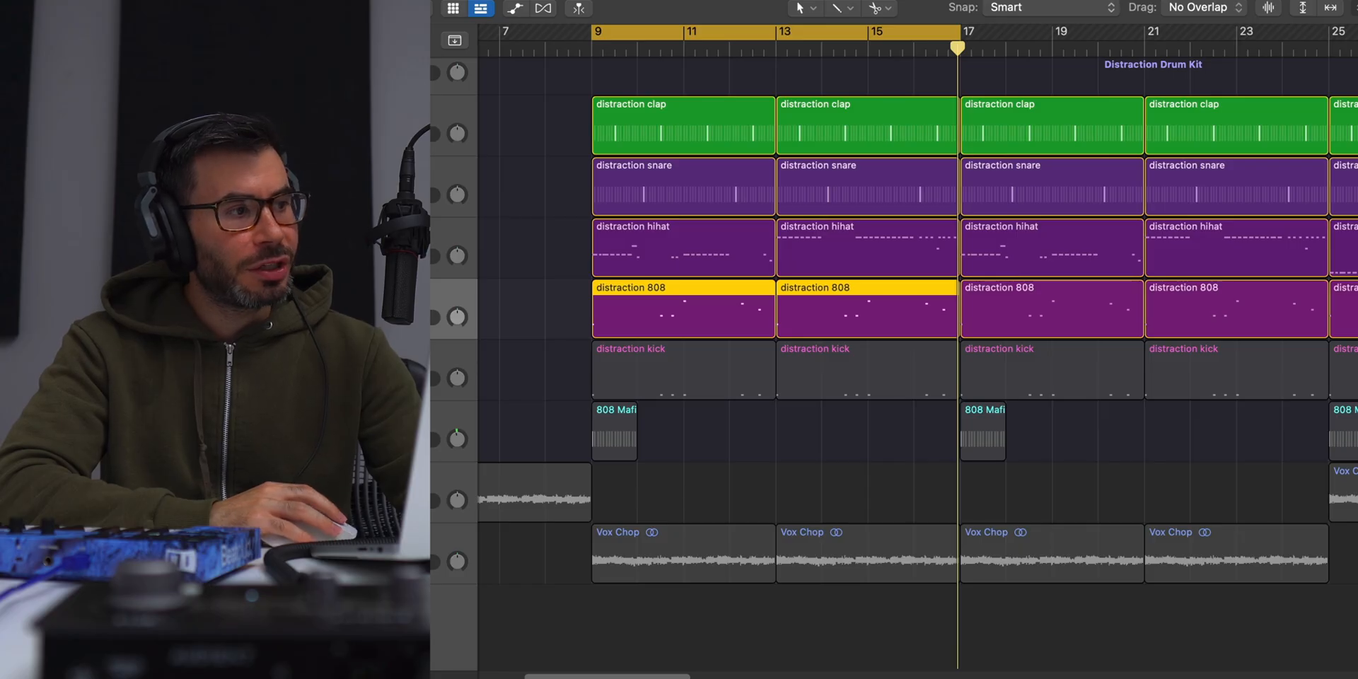
# - Open the distraction 808's sampler, extend the sample end to 3.844 s and play the result
pyautogui.click(396, 317)
pyautogui.moveTo(1022, 190); pyautogui.dragTo(1013, 122)
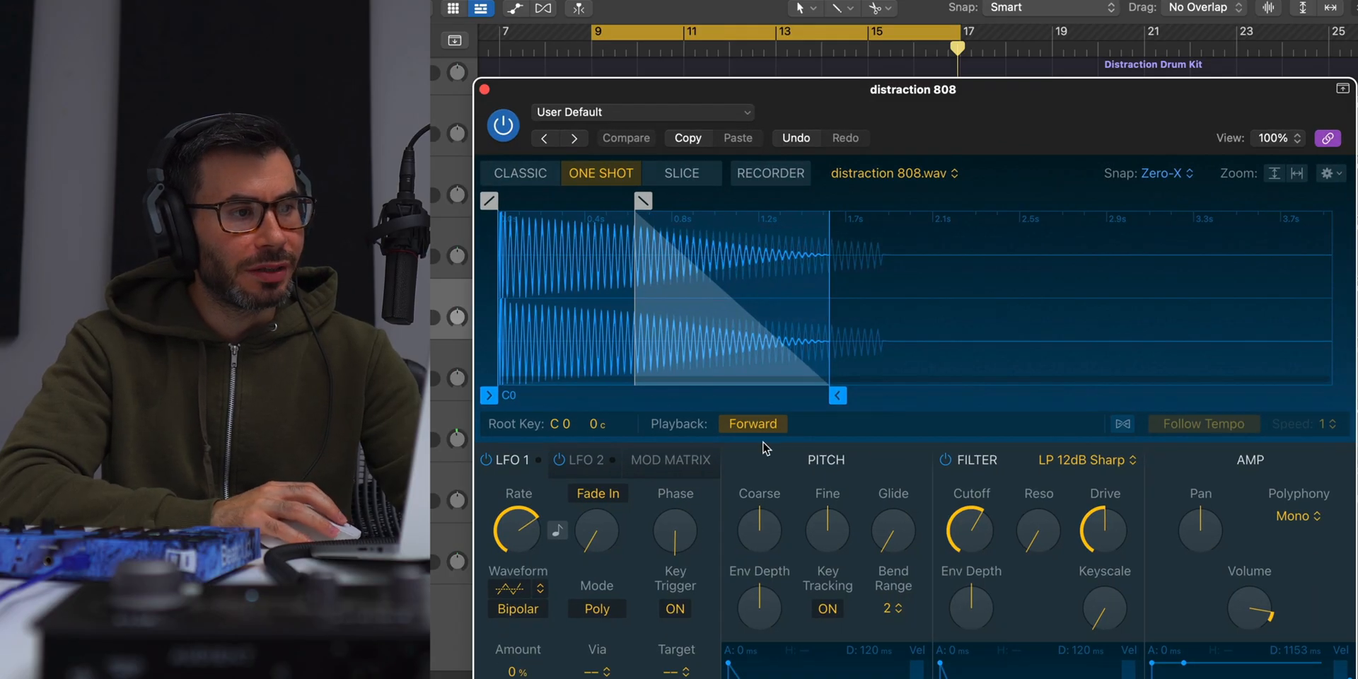
pyautogui.moveTo(837, 395); pyautogui.dragTo(1341, 396)
pyautogui.press('space')
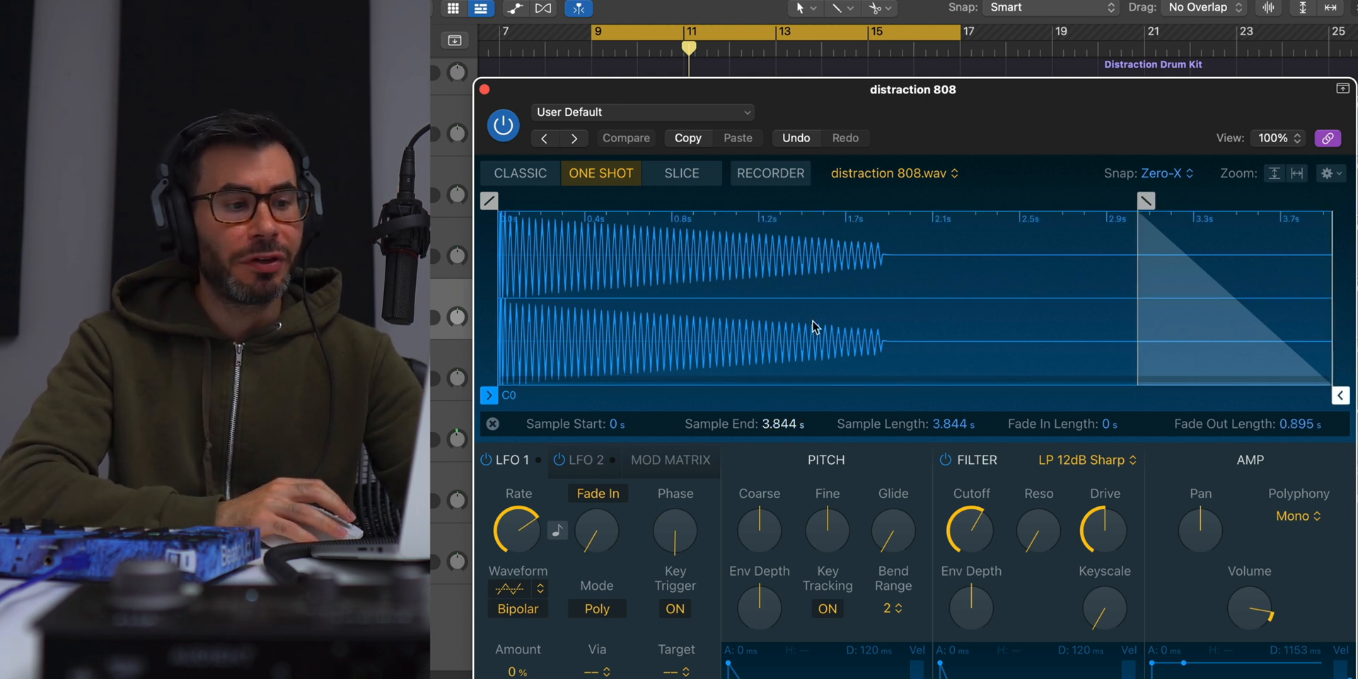
# - Shorten the 808's sample end to 1.742 s, set its fade-out length to 0.986 s and play it
pyautogui.moveTo(1337, 396)
pyautogui.mouseDown()
pyautogui.moveTo(1025, 392)
pyautogui.moveTo(851, 363)
pyautogui.moveTo(987, 360)
pyautogui.moveTo(793, 357)
pyautogui.moveTo(942, 352)
pyautogui.moveTo(858, 343)
pyautogui.moveTo(877, 339)
pyautogui.mouseUp()
pyautogui.moveTo(685, 203); pyautogui.dragTo(668, 250)
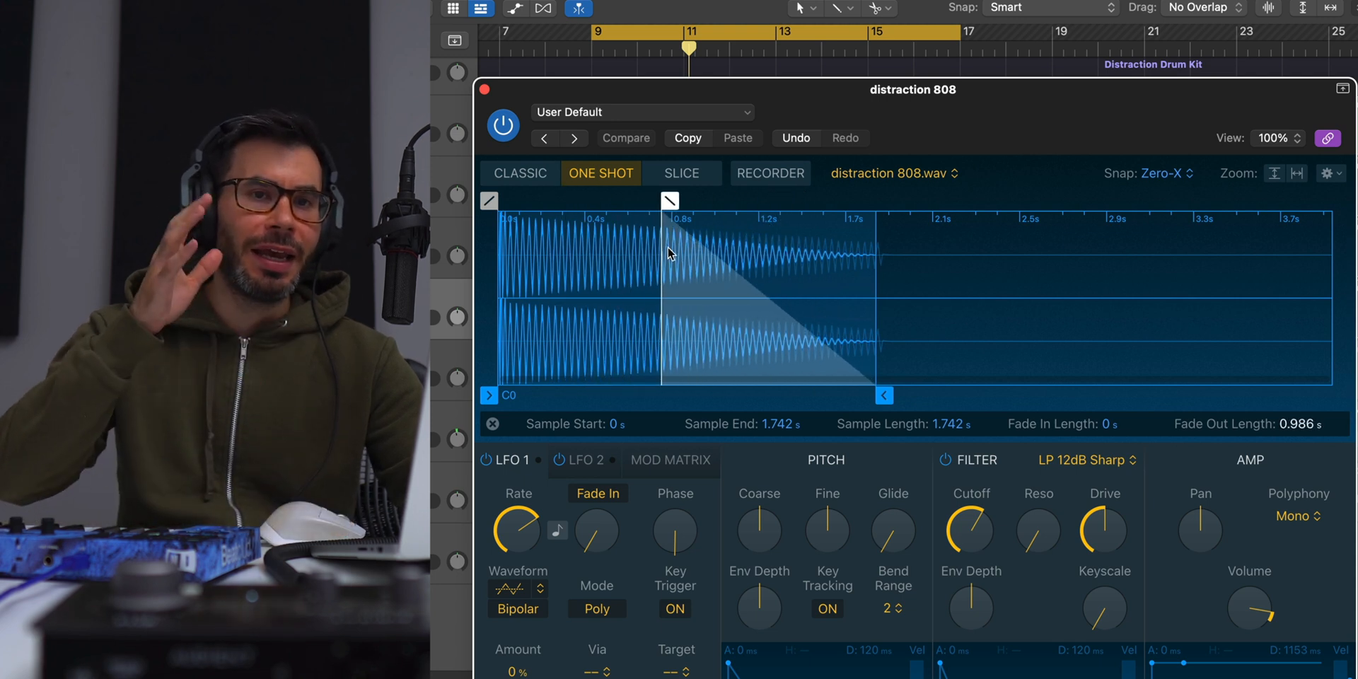
pyautogui.press('space')
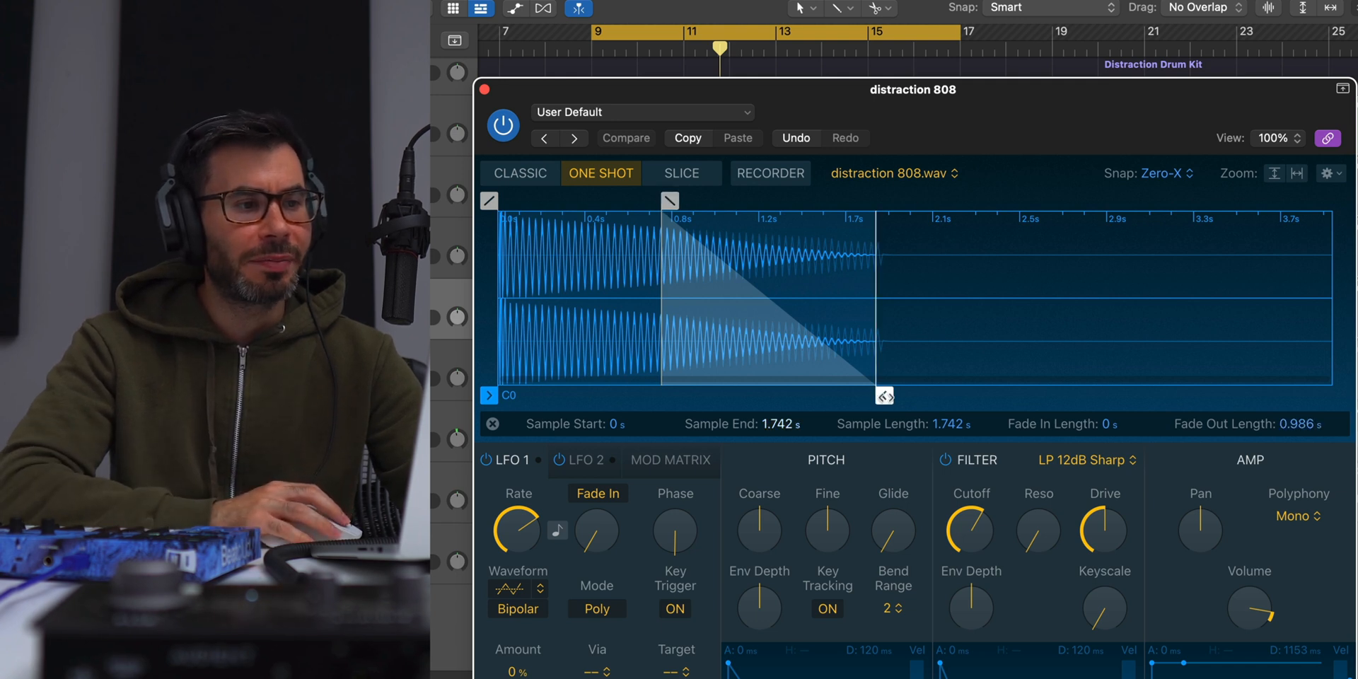
# - Extend the 808's sample end to 3.844 s for comparison and pull it back to the end of the audible waveform
pyautogui.moveTo(884, 395); pyautogui.dragTo(1340, 396)
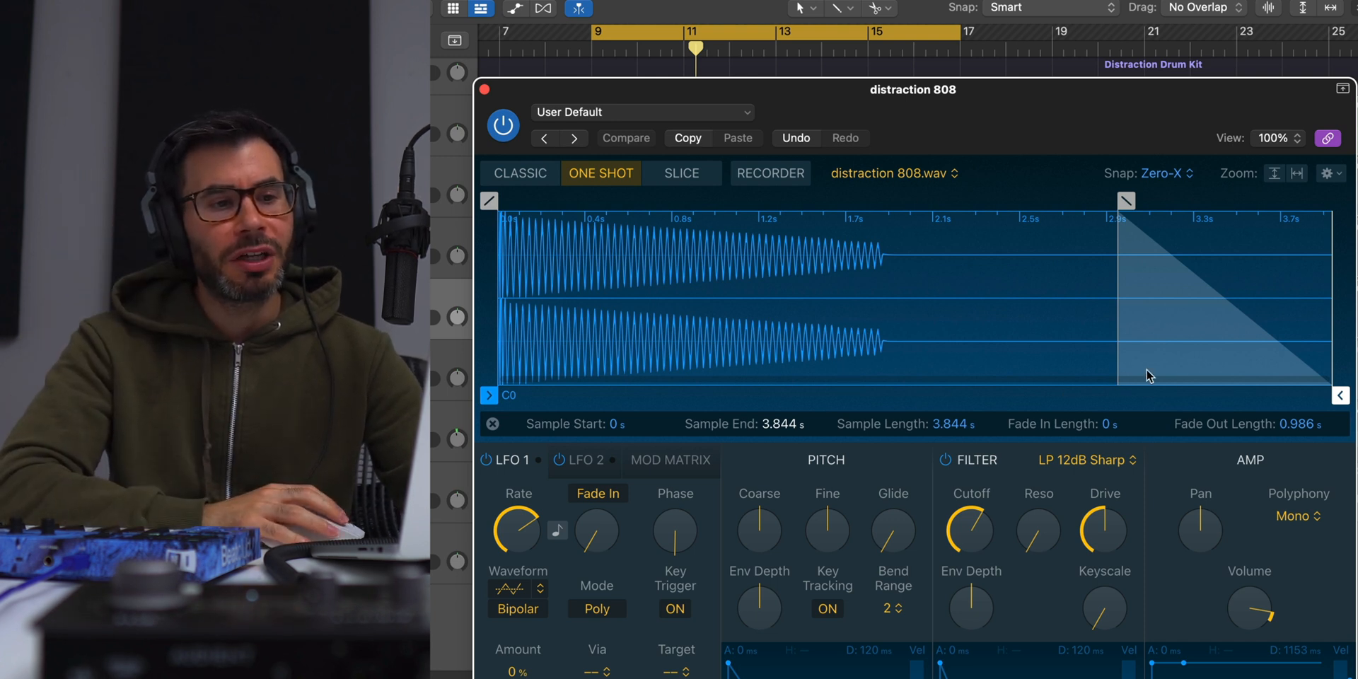
pyautogui.moveTo(1327, 398); pyautogui.dragTo(880, 358)
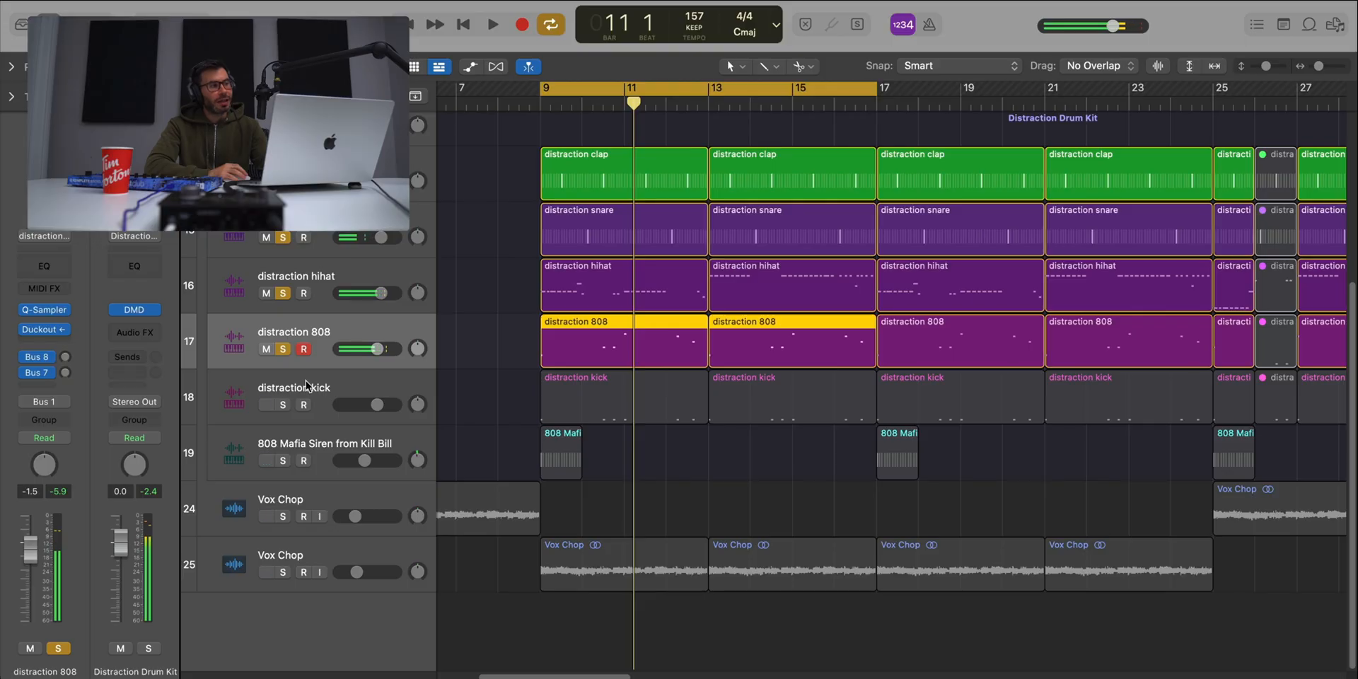
# - Solo the distraction kick track and play it while viewing its first two regions' notes in the Piano Roll
pyautogui.click(287, 405)
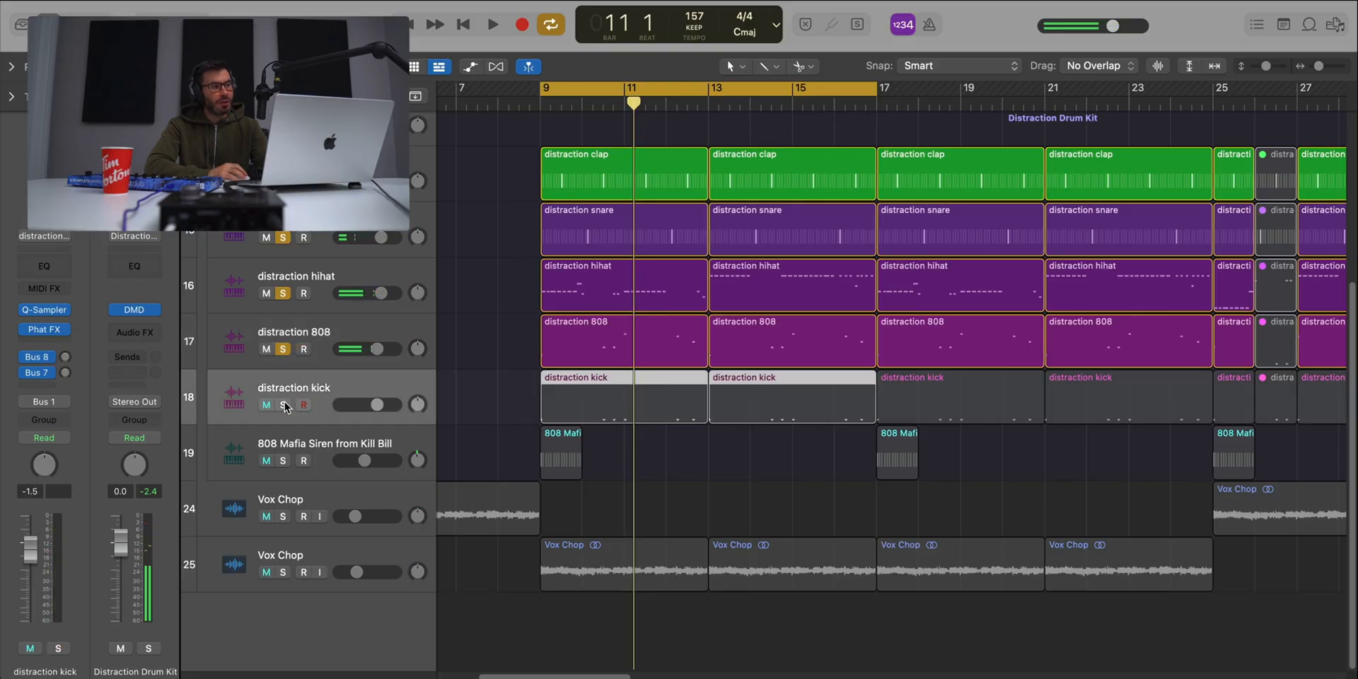
pyautogui.click(285, 405)
pyautogui.press('space')
pyautogui.doubleClick(597, 400)
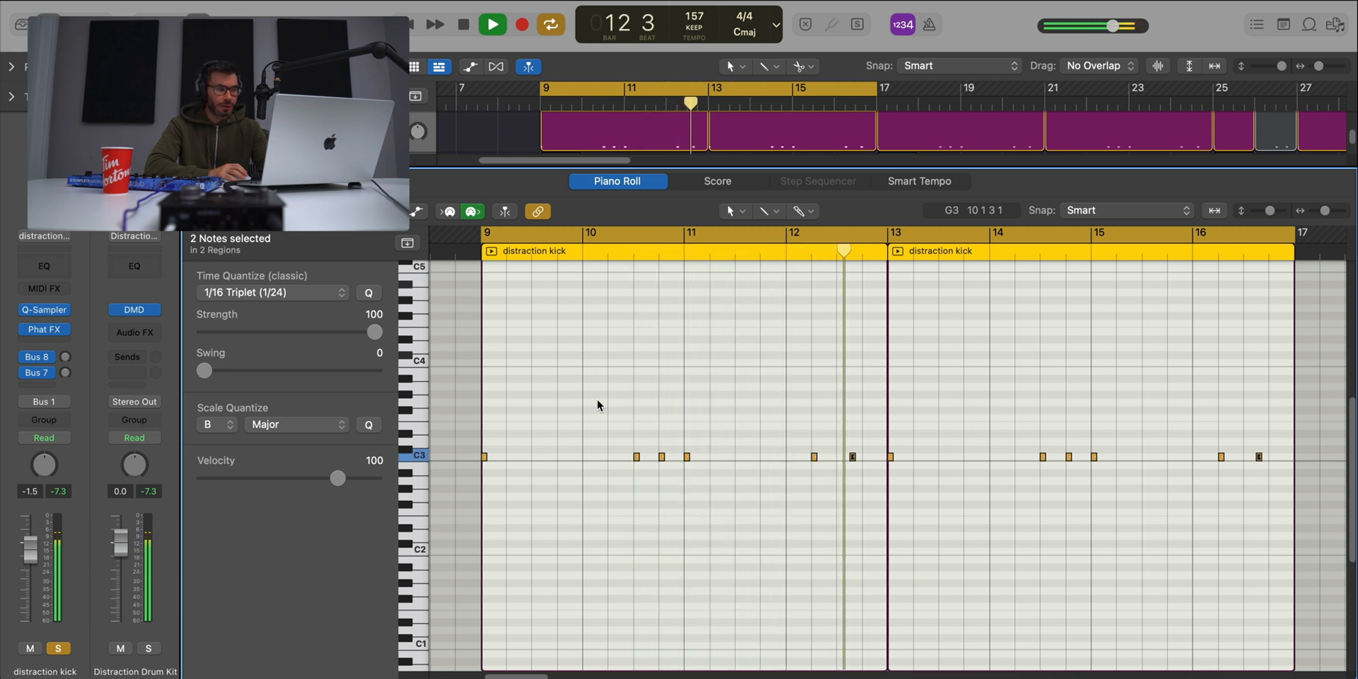
pyautogui.press('space')
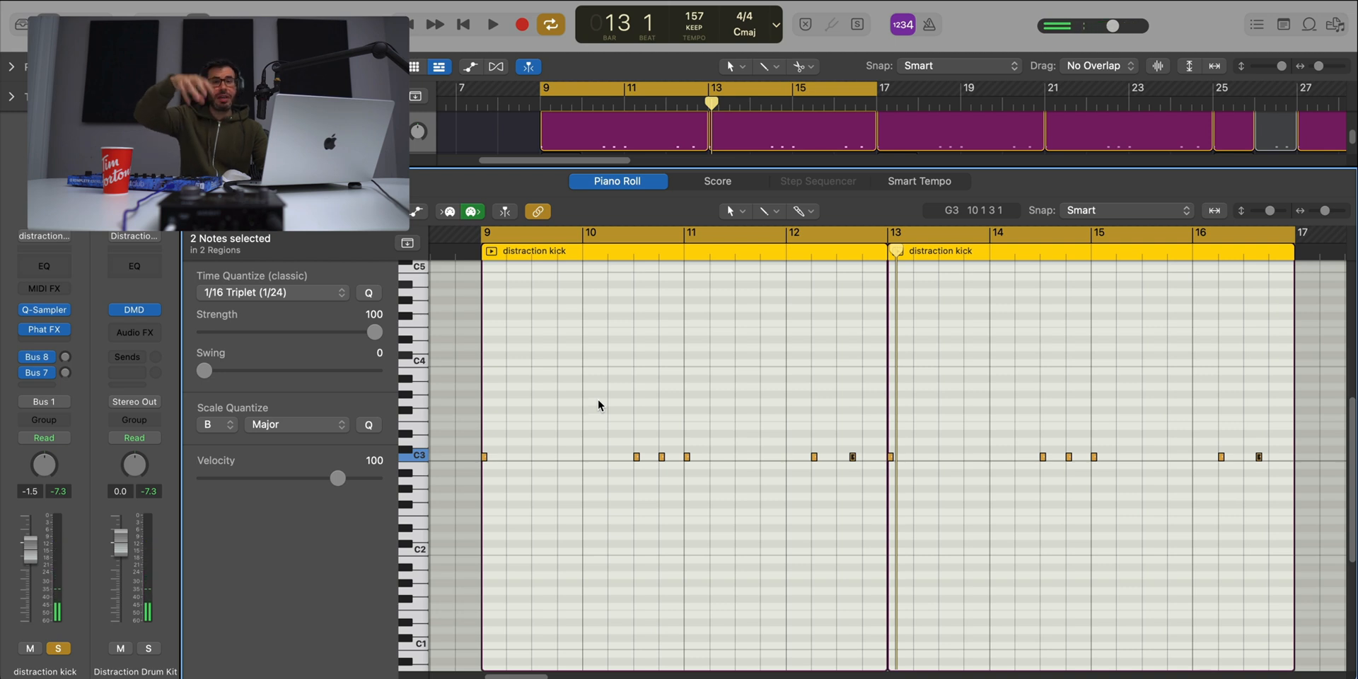
pyautogui.press('e')
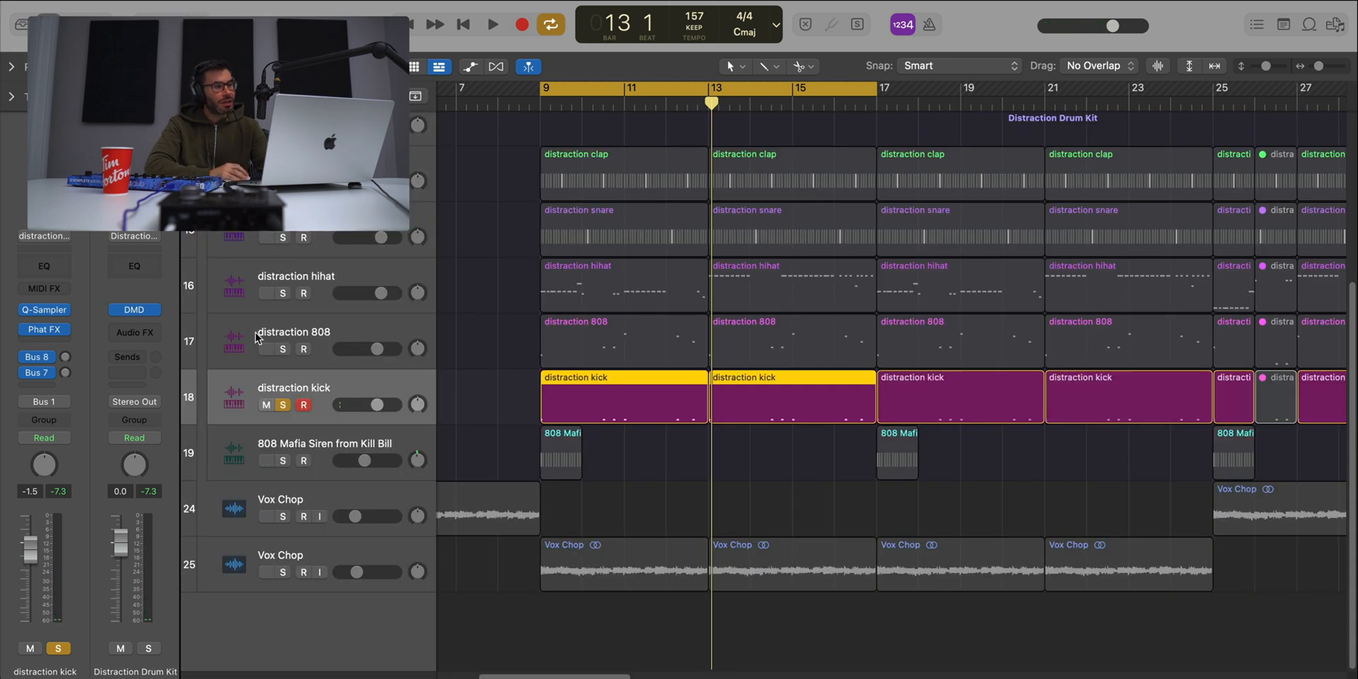
# - Solo the distraction 808 with the kick and compare them with the 808's Duckout effect on and bypassed
pyautogui.click(282, 349)
pyautogui.click(311, 361)
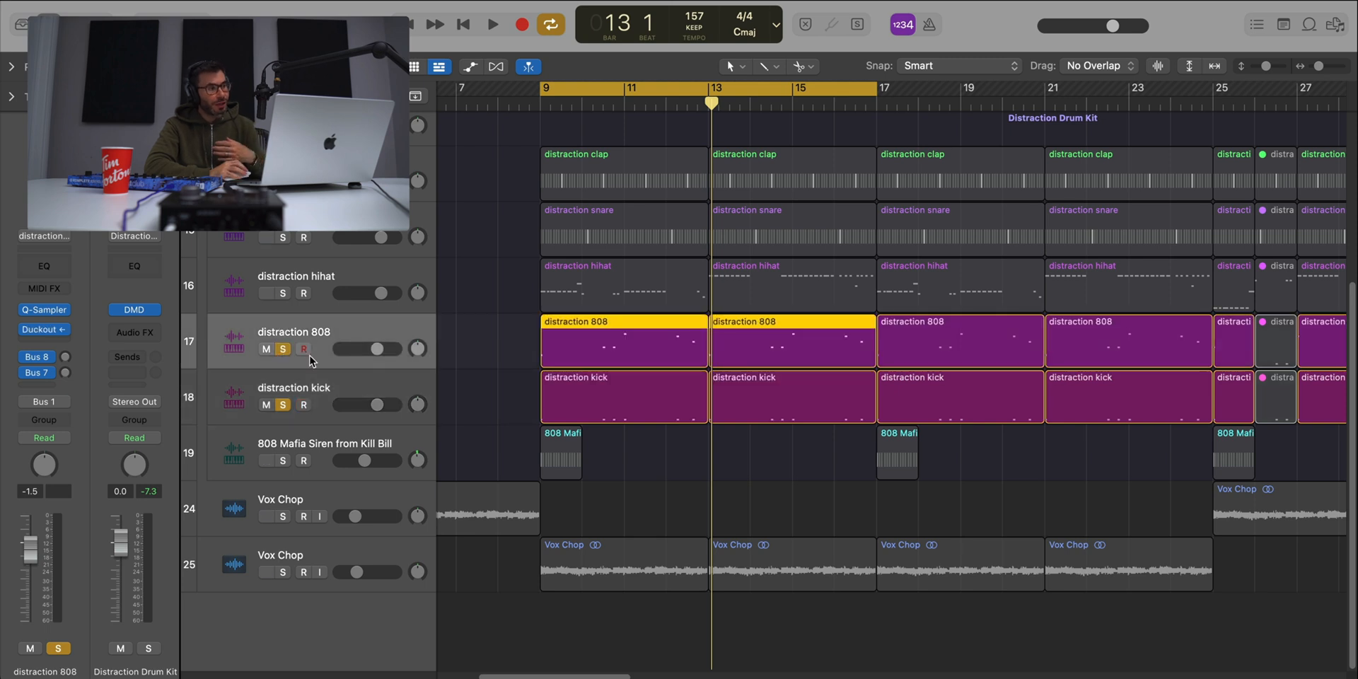
pyautogui.click(47, 330)
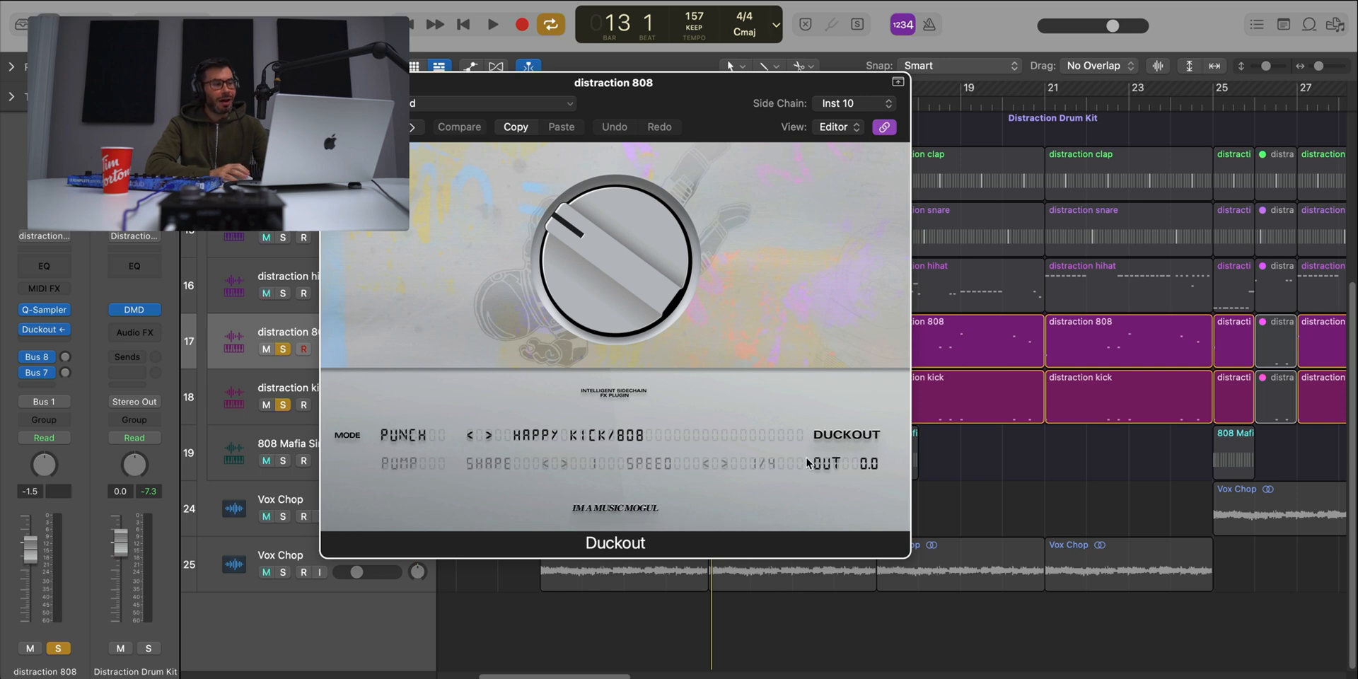
pyautogui.moveTo(618, 86); pyautogui.dragTo(778, 91)
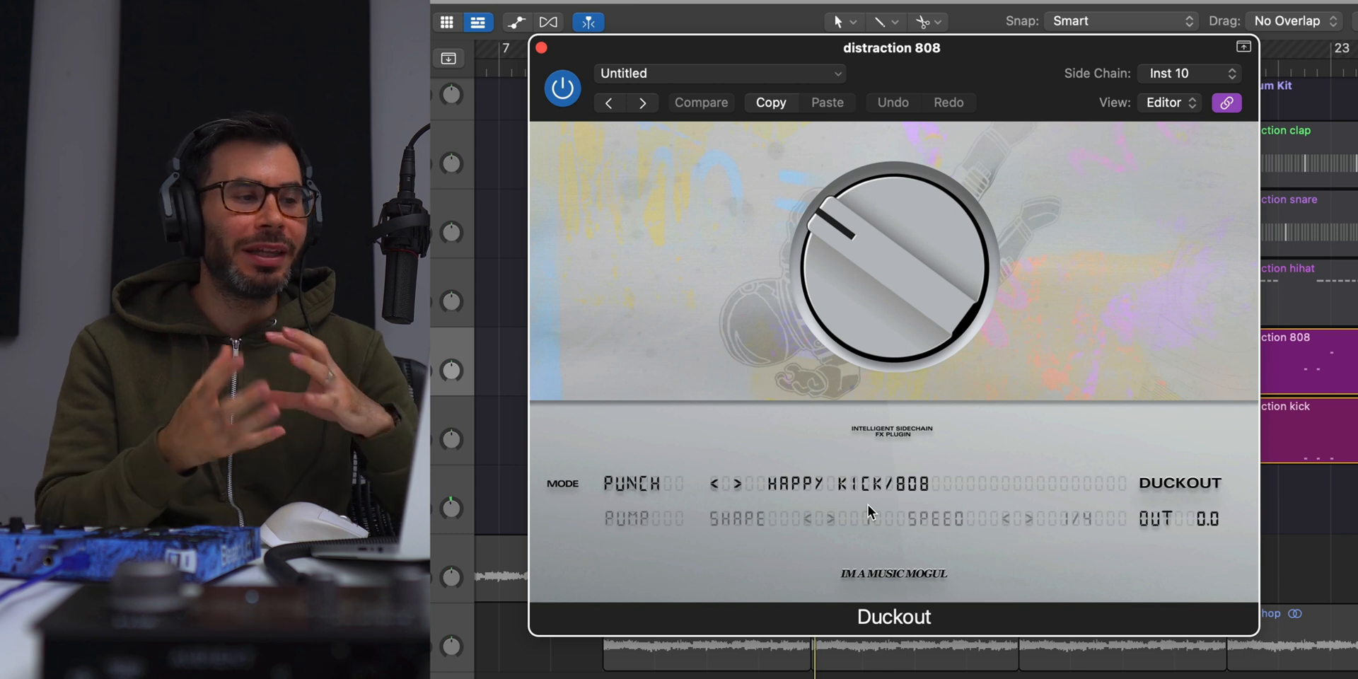
pyautogui.press('space')
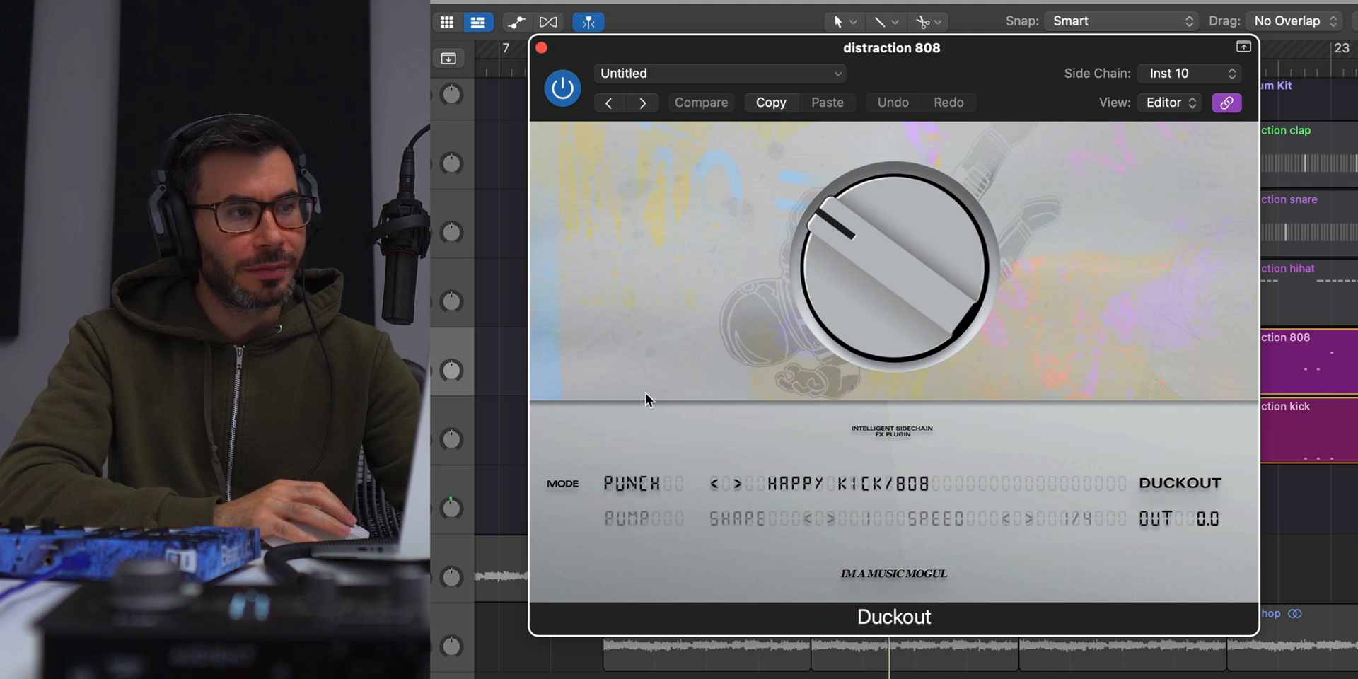
pyautogui.click(572, 91)
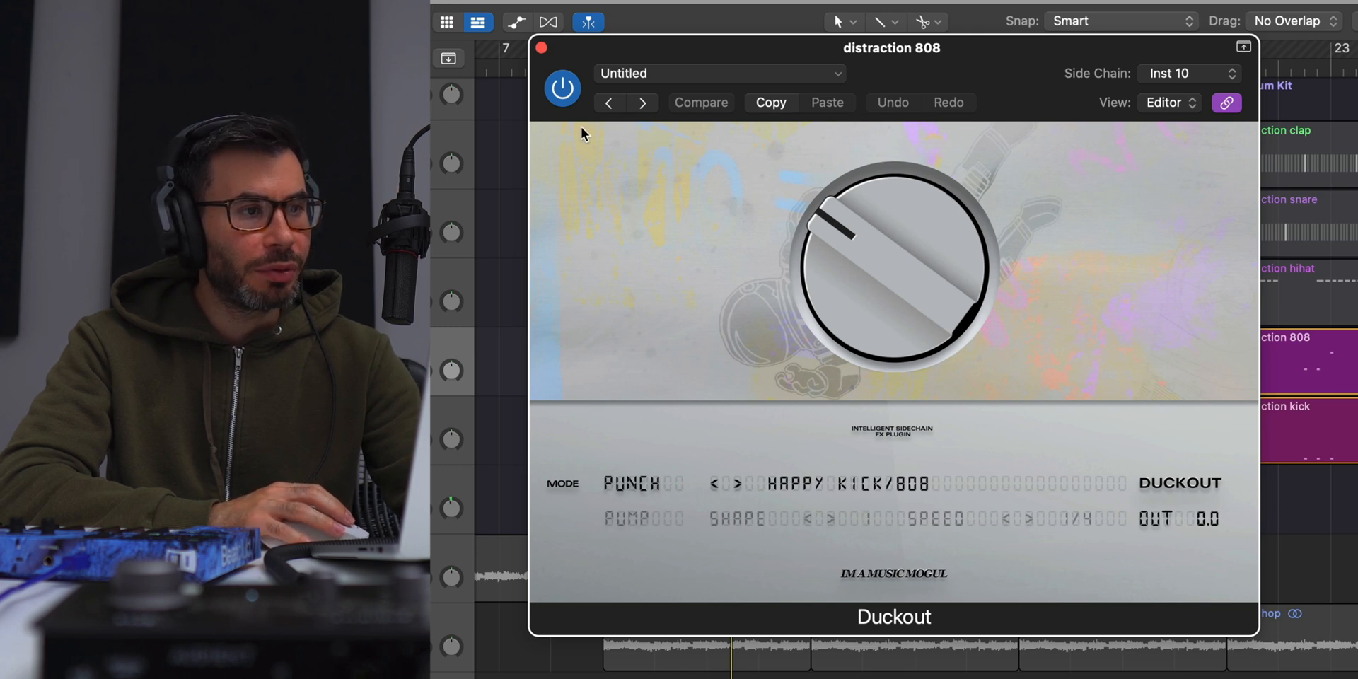
# - Check Duckout's side-chain source list, keep distraction kick (Inst 10) and close the plug-in
pyautogui.click(1189, 74)
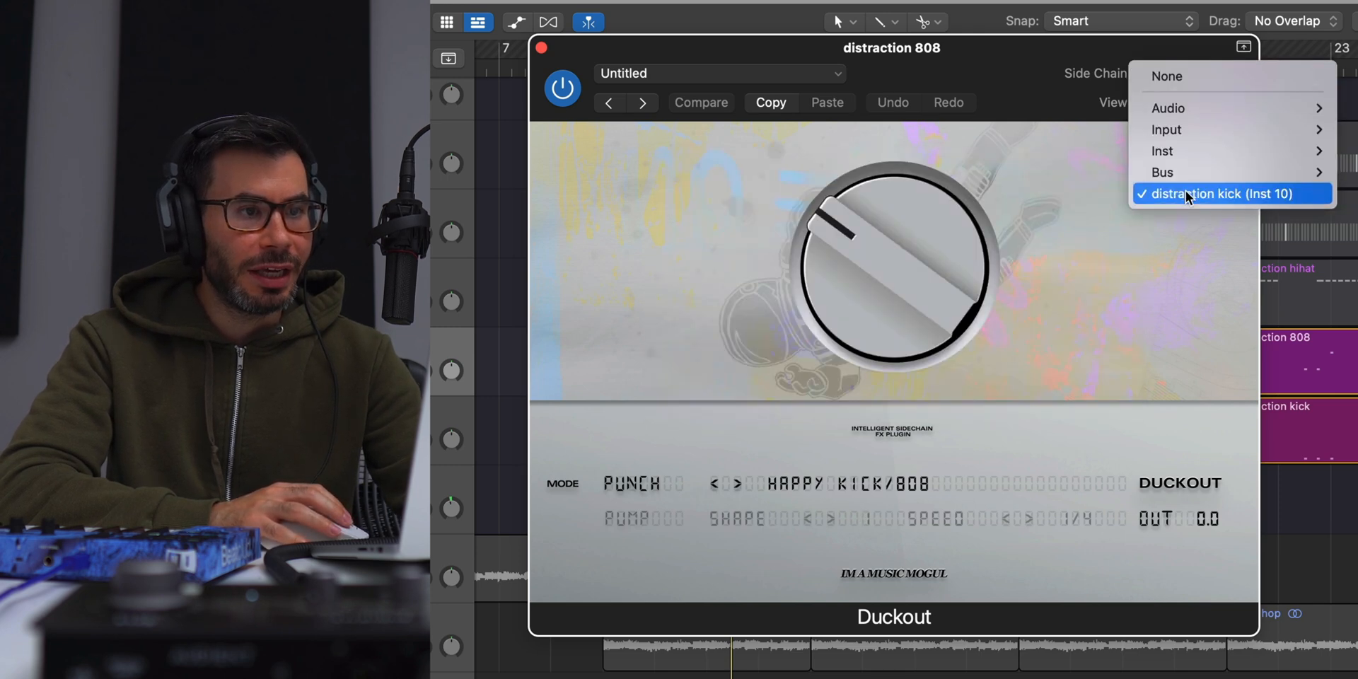
pyautogui.click(1025, 181)
pyautogui.click(542, 48)
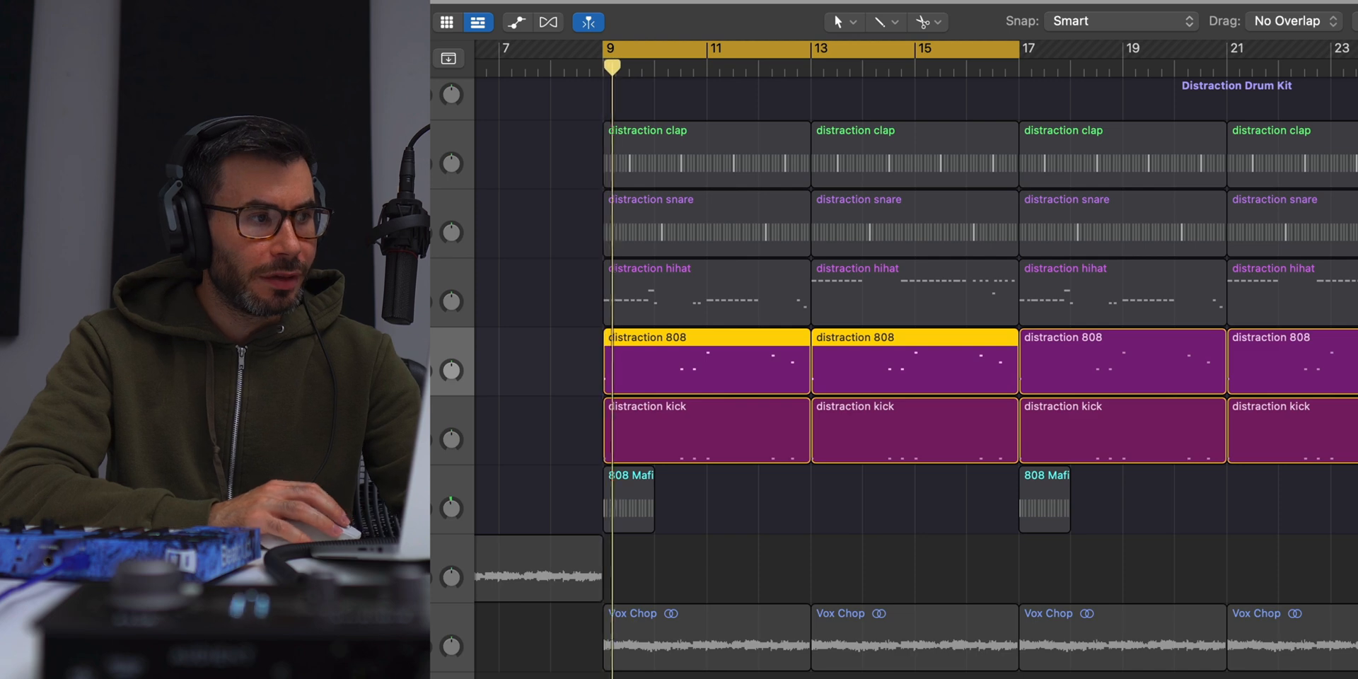
# - Solo the 808 Mafia Siren from Kill Bill track and play it in the loop from bar 9
pyautogui.click(281, 486)
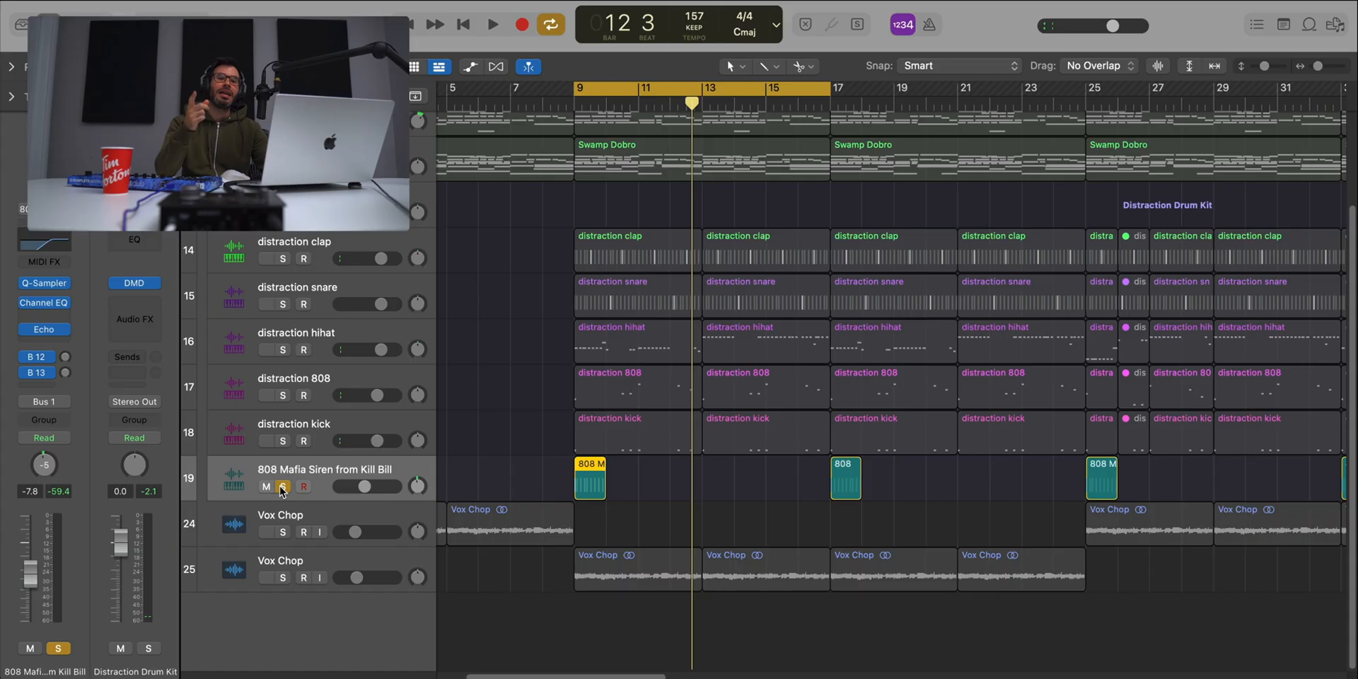
pyautogui.press('space')
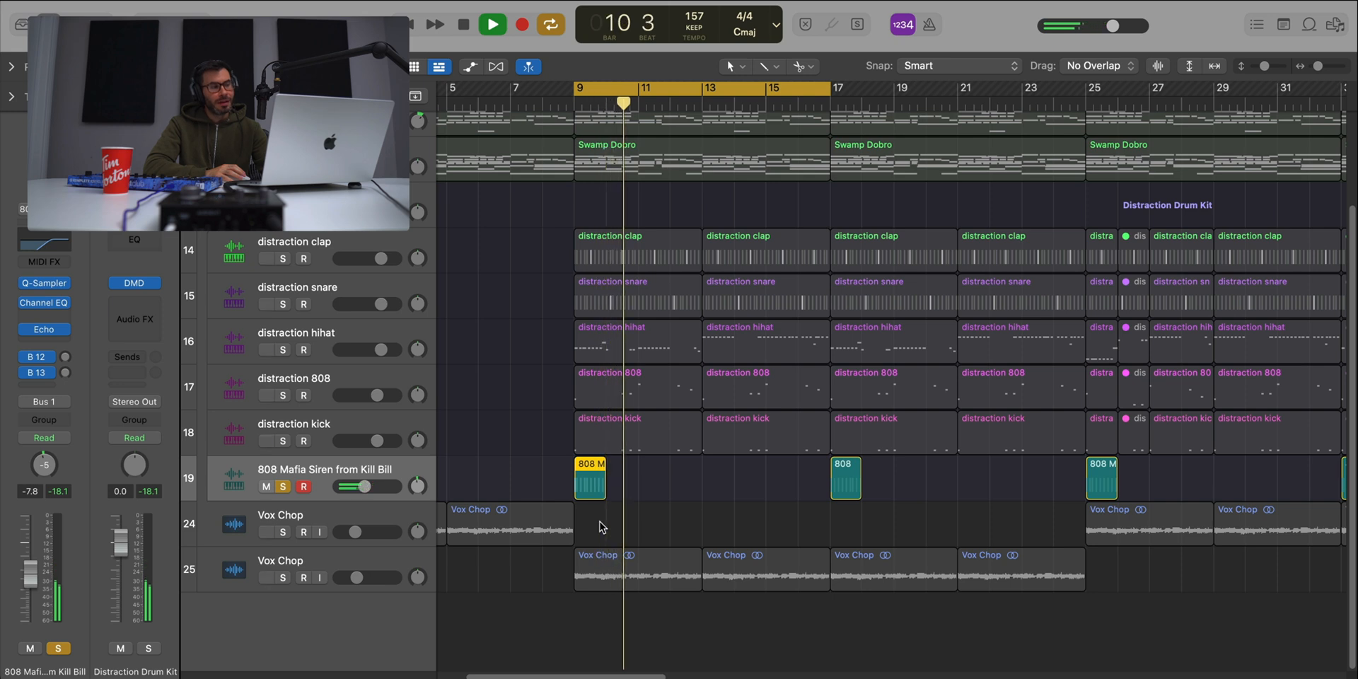
pyautogui.press('space')
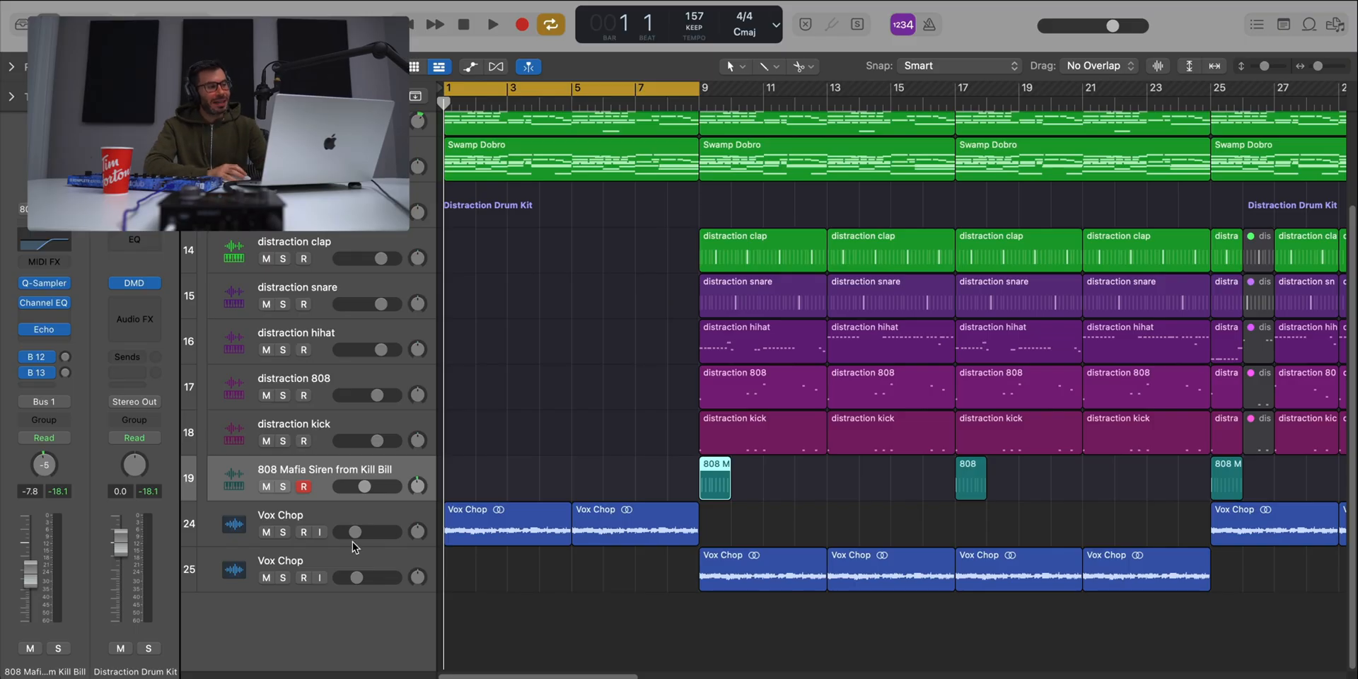
# - Solo the Vox Chop on track 24 and play it from bar 1
pyautogui.click(287, 517)
pyautogui.click(282, 532)
pyautogui.press('space')
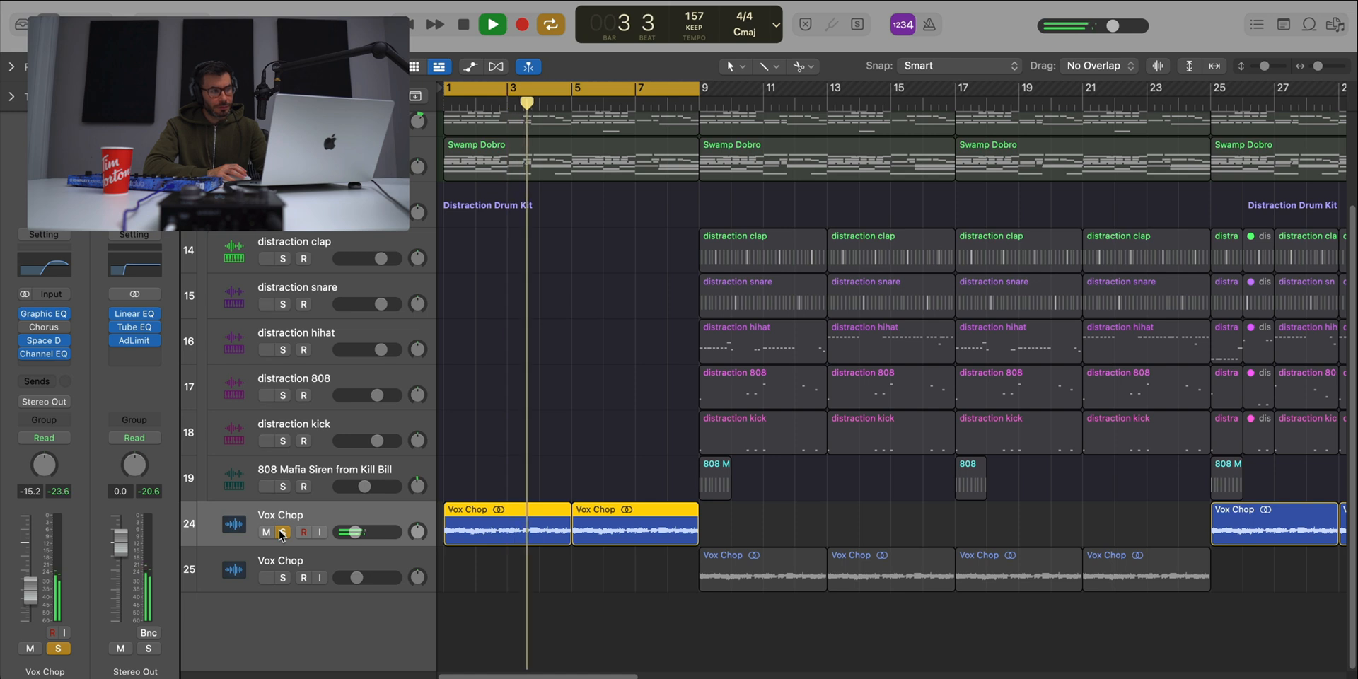
pyautogui.press('space')
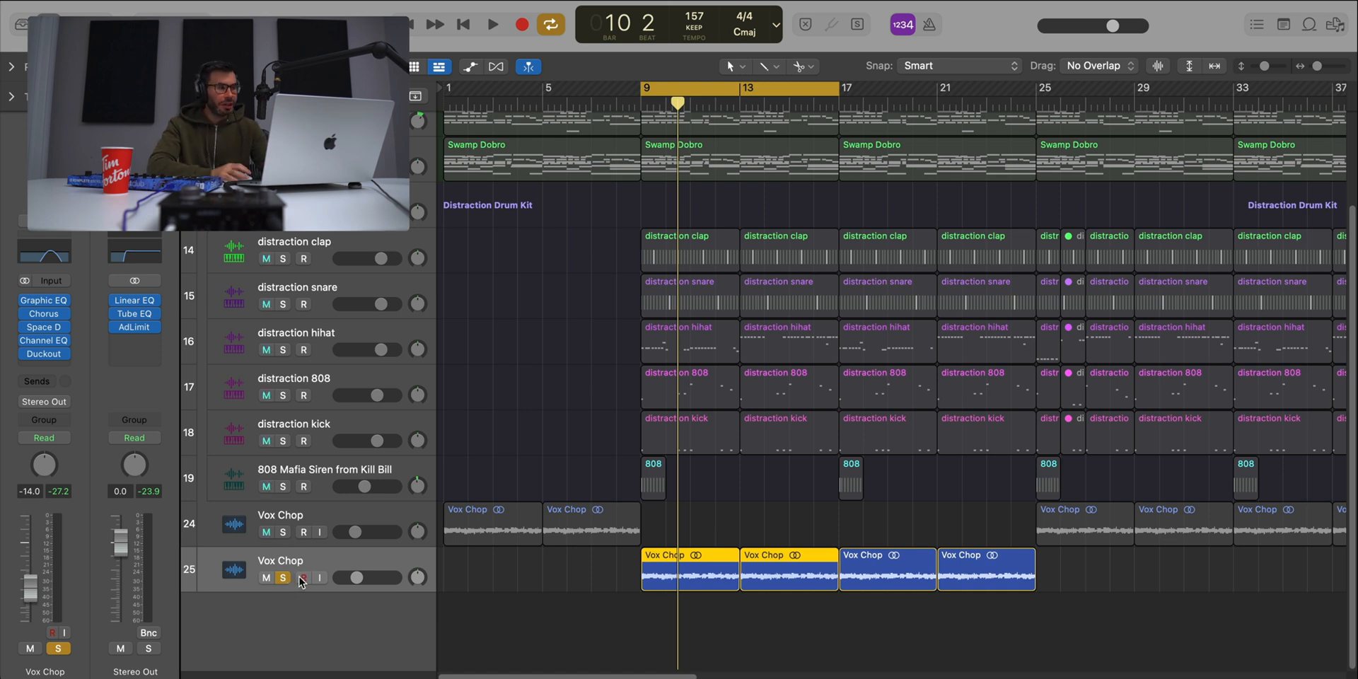
# - Inspect the Vintage Graphic EQ and Channel EQ settings on the soloed track 25 Vox Chop, playing it through the Channel EQ
pyautogui.click(43, 301)
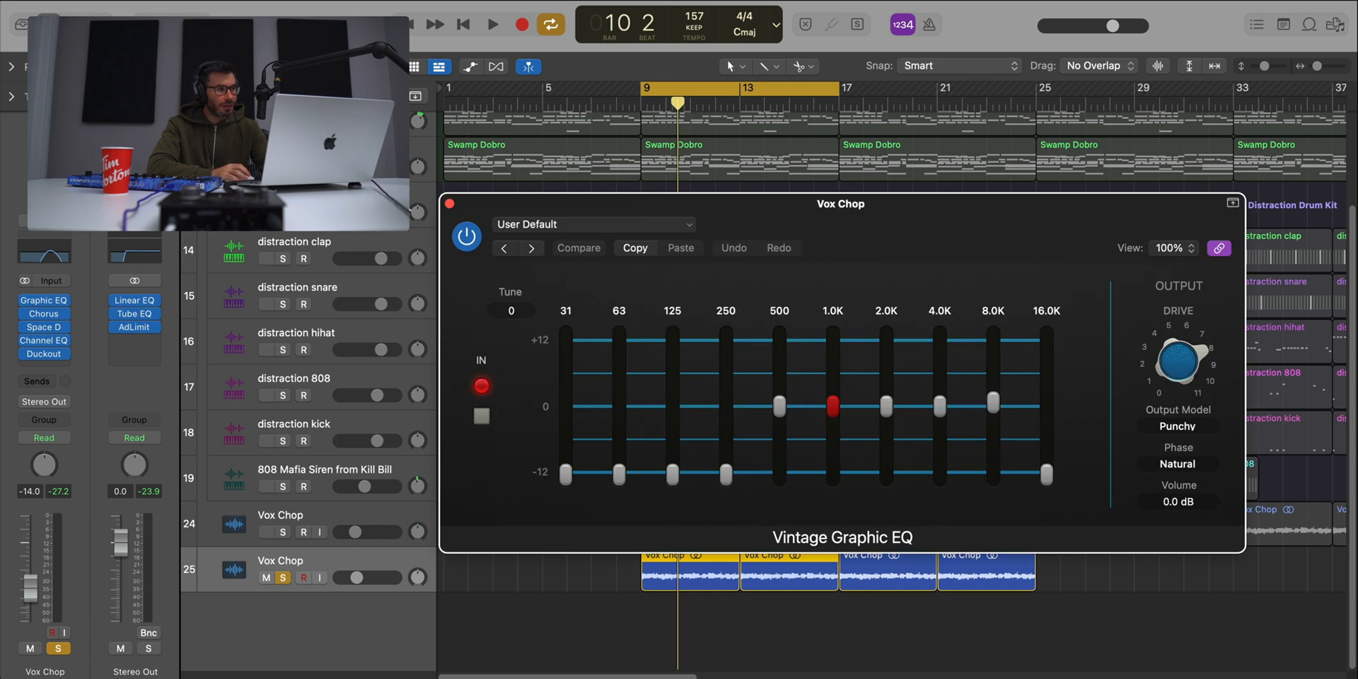
pyautogui.click(449, 204)
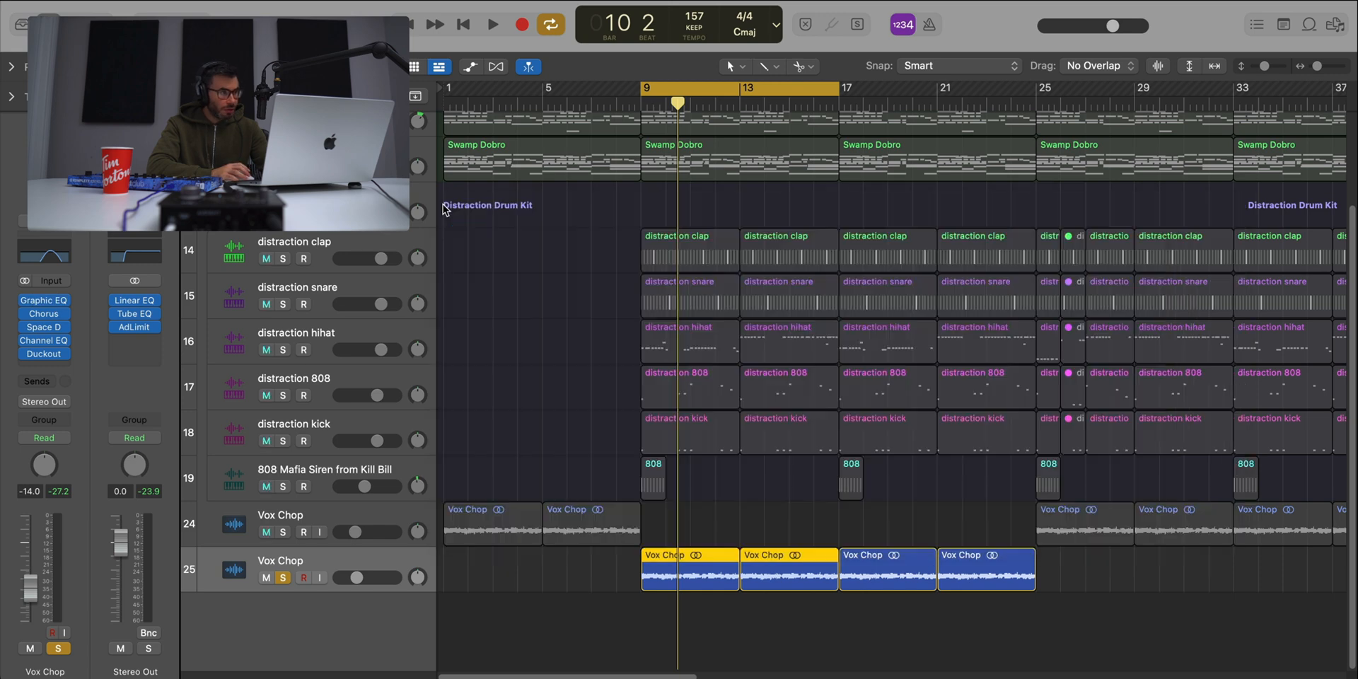
pyautogui.click(42, 342)
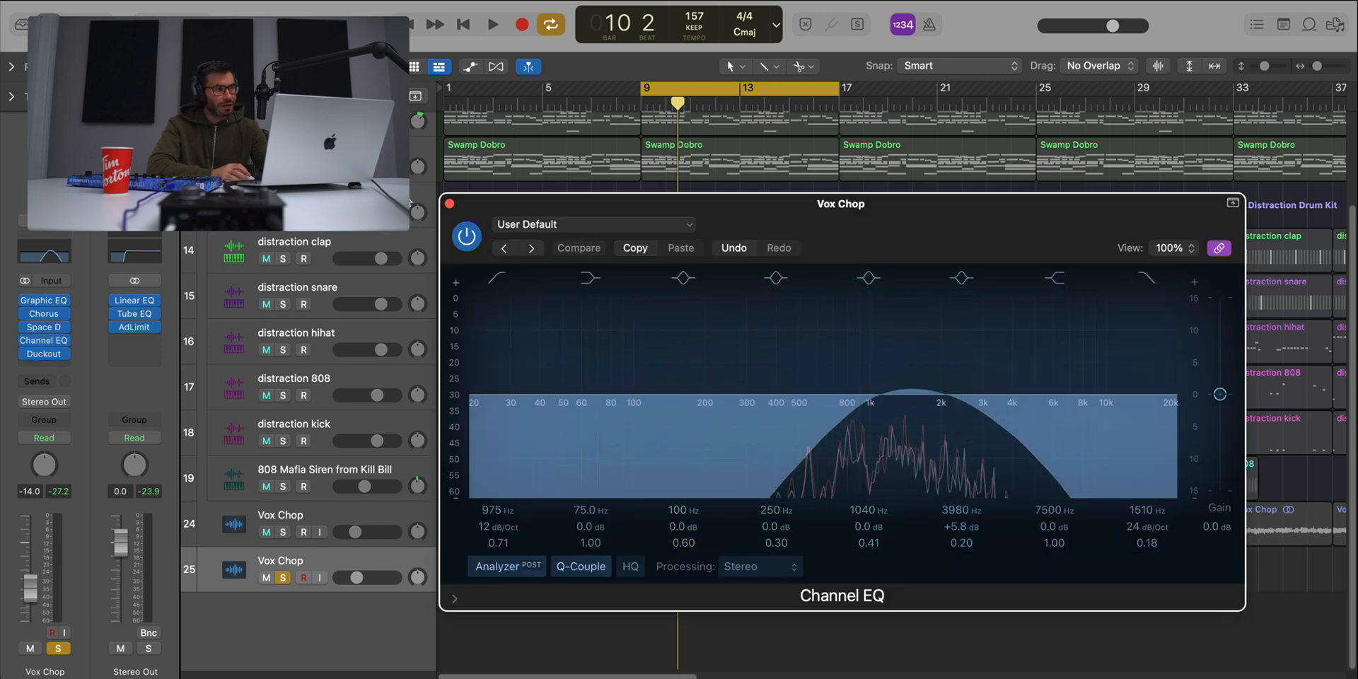
pyautogui.press('space')
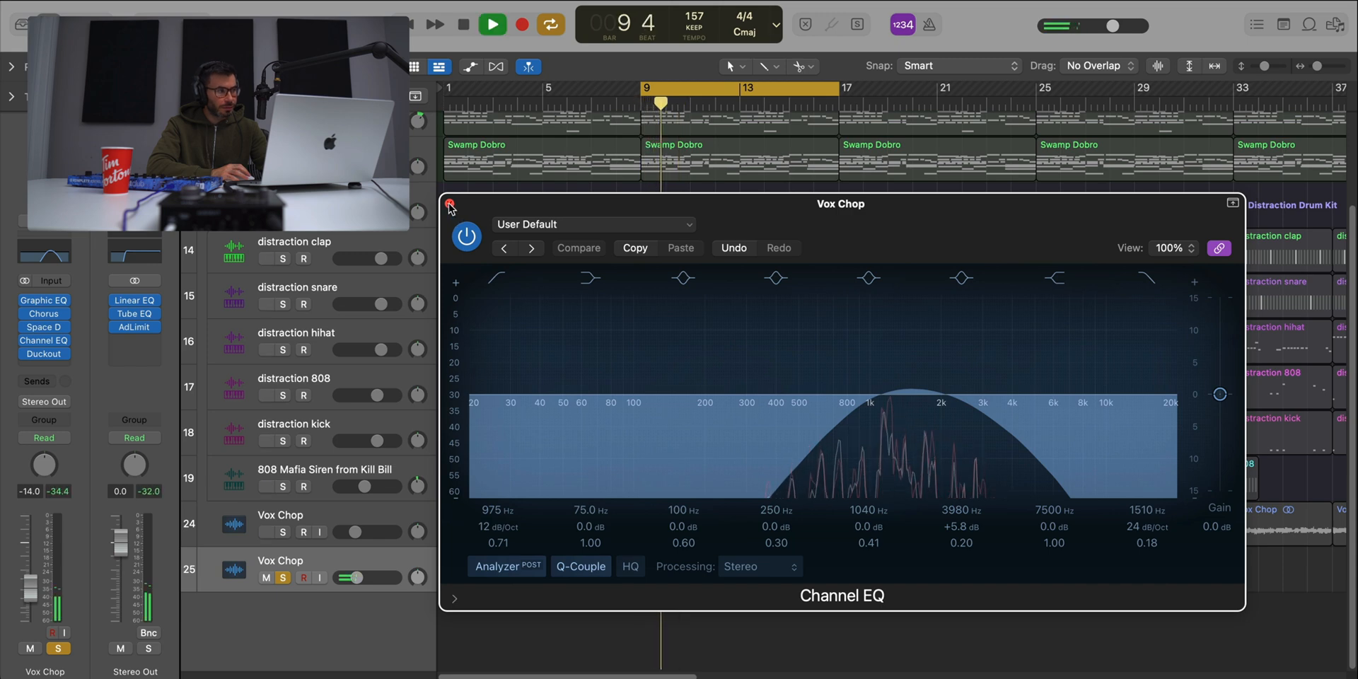
pyautogui.click(449, 204)
pyautogui.press('space')
# - Open Duckout on the track 25 Vox Chop and compare its pump effect bypassed and active during playback
pyautogui.click(44, 353)
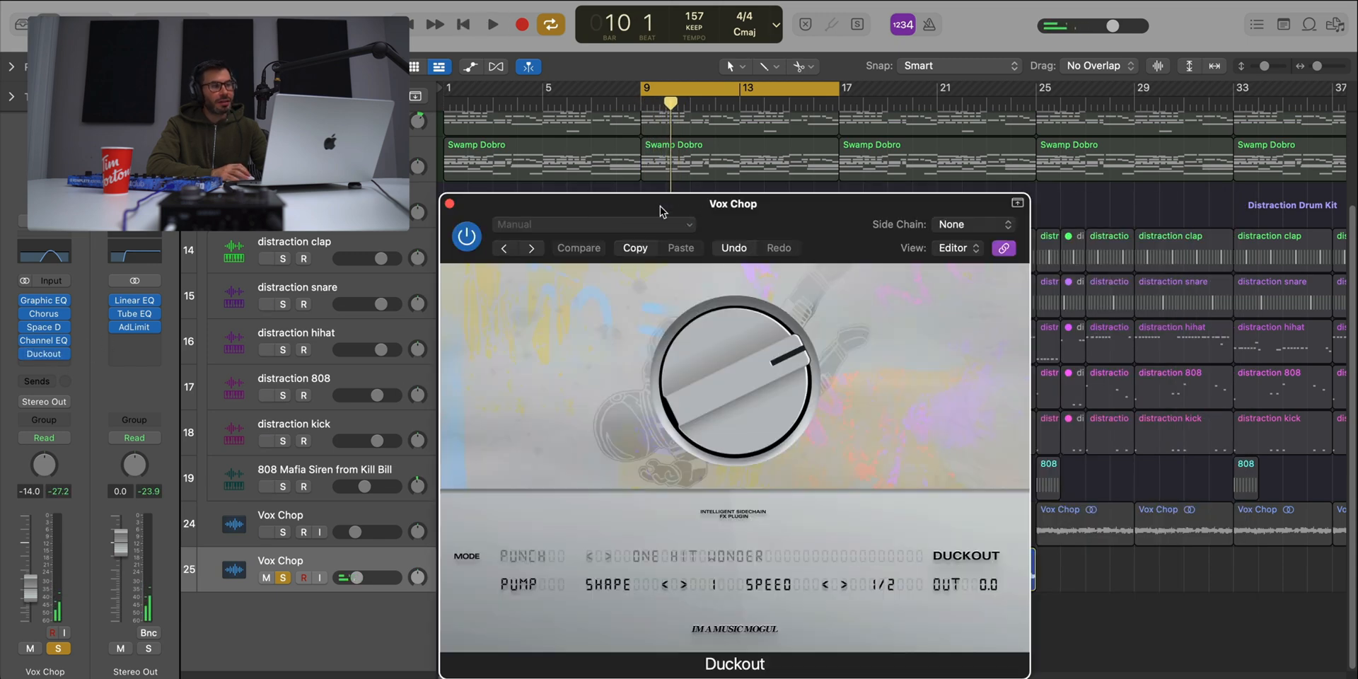
pyautogui.moveTo(755, 228); pyautogui.dragTo(665, 97)
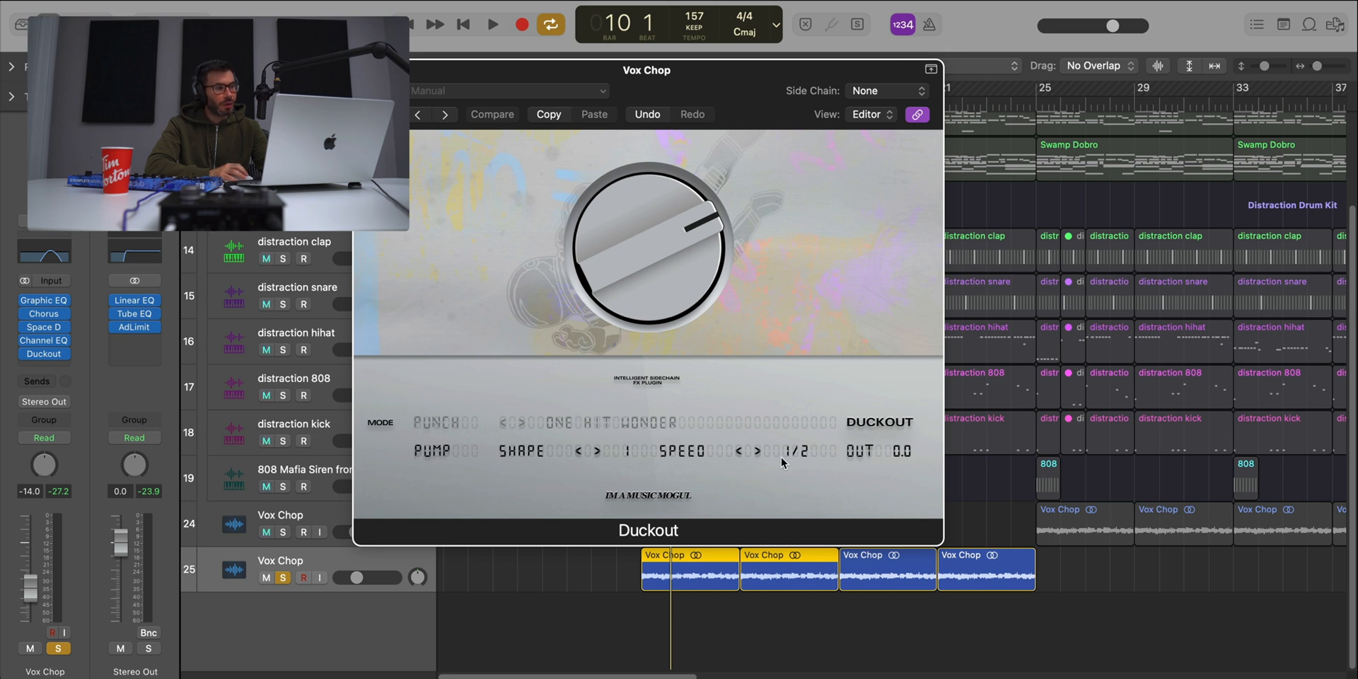
pyautogui.press('space')
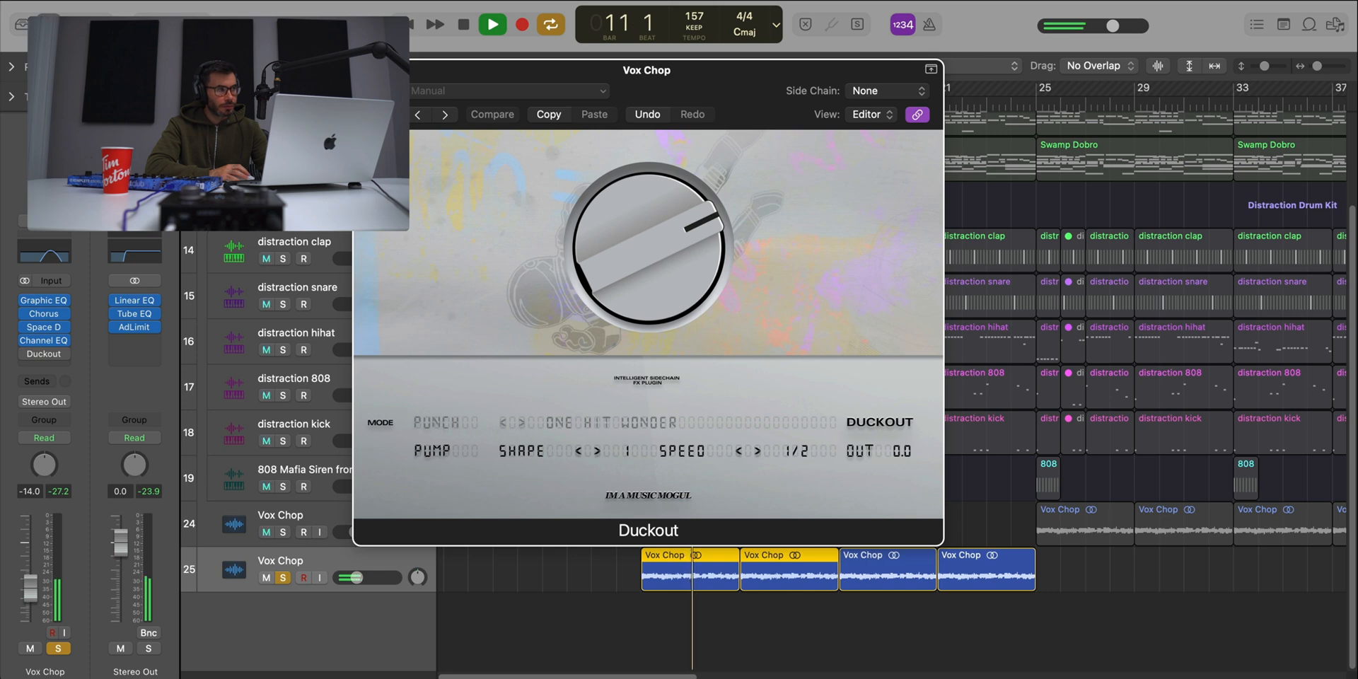
pyautogui.click(366, 69)
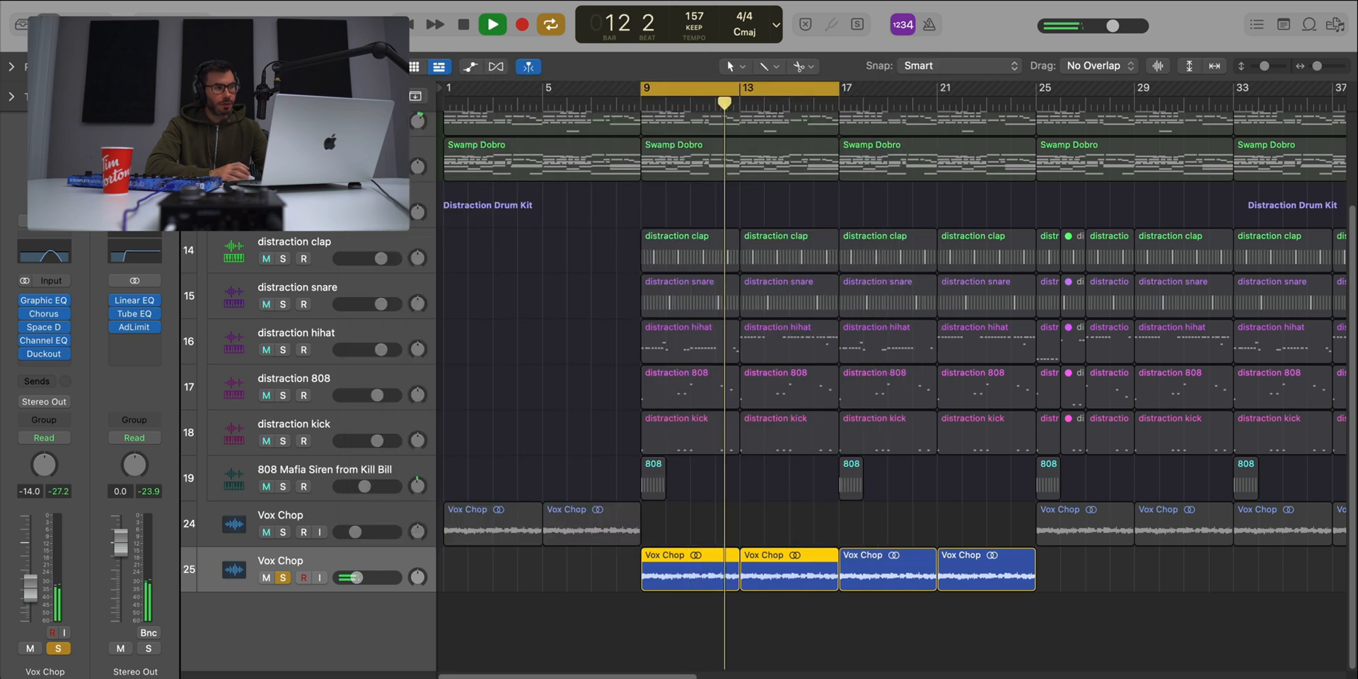
pyautogui.press('space')
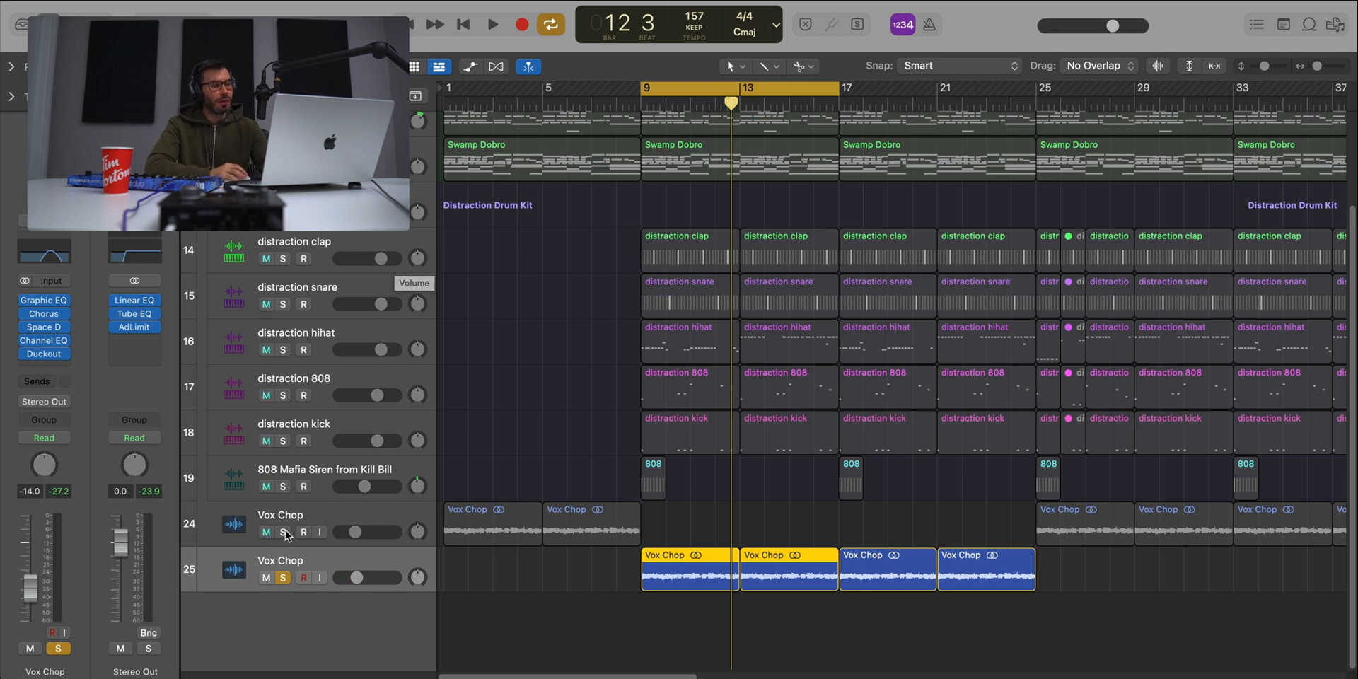
# - Play the full arrangement from bar 1 with all solos off and every track from guitars to vox chops in view
pyautogui.scroll(-3, 869, 426)
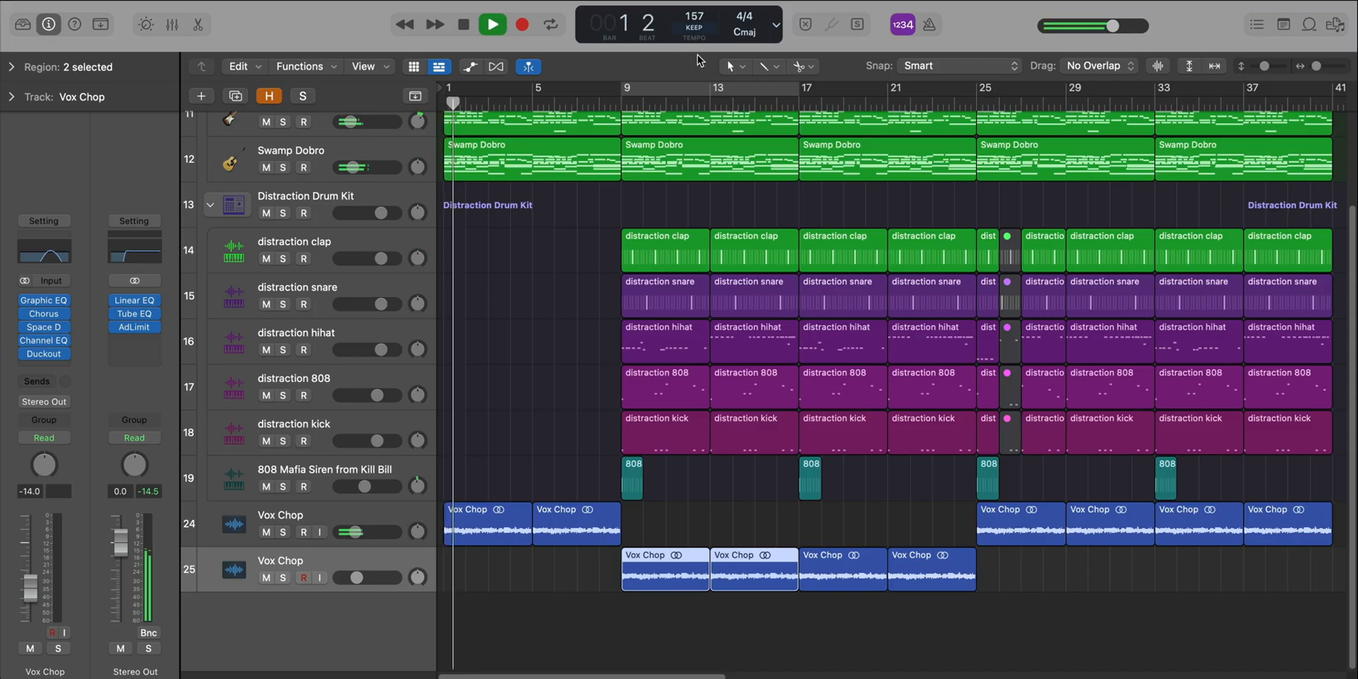
pyautogui.scroll(3, 667, 355)
pyautogui.press('super+Left')
pyautogui.press('super+Left')
pyautogui.press('super+Up')
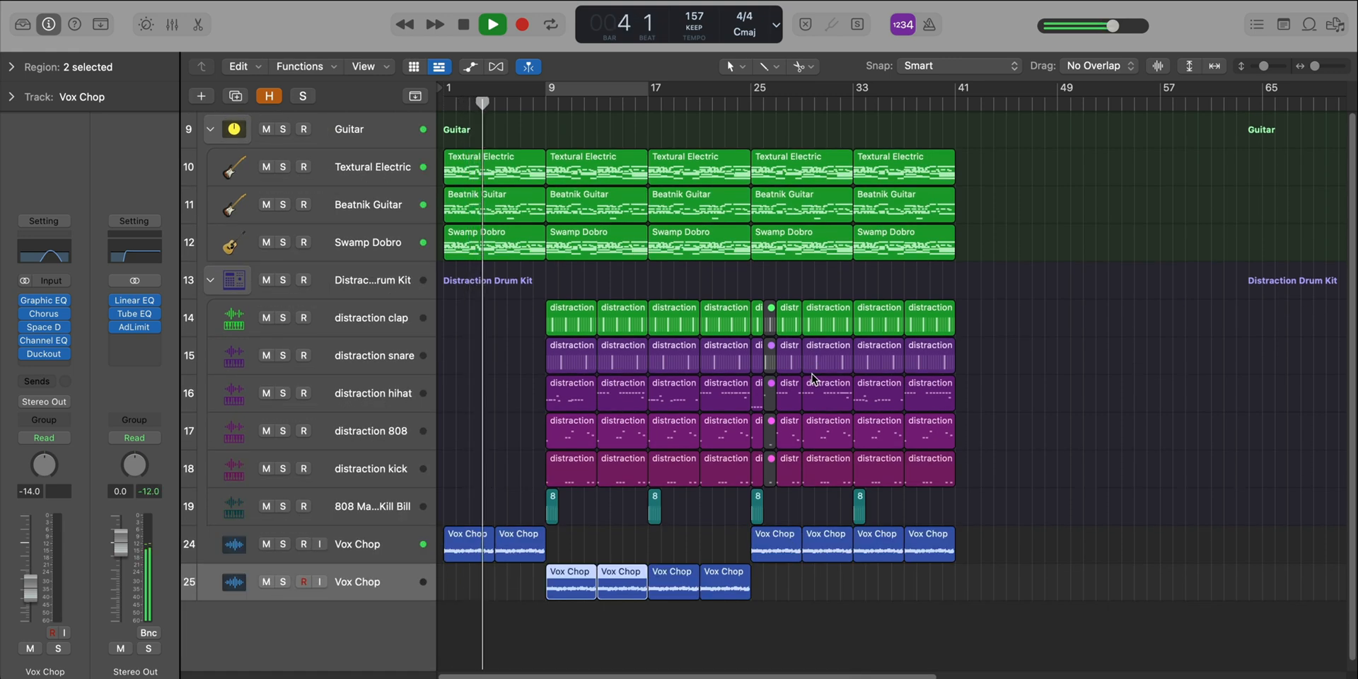